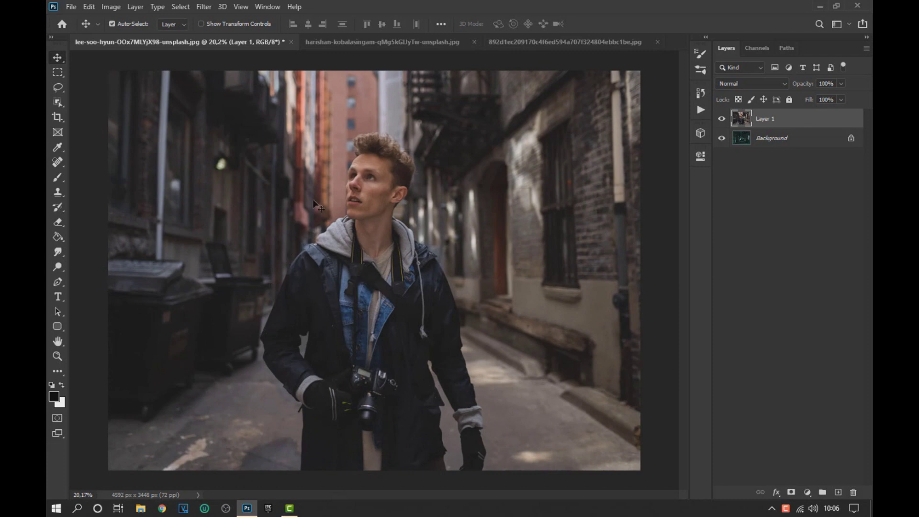
Select the man on Layer 1 with the Object Selection tool.
left_click(59, 103)
left_click_drag(256, 122, 498, 472)
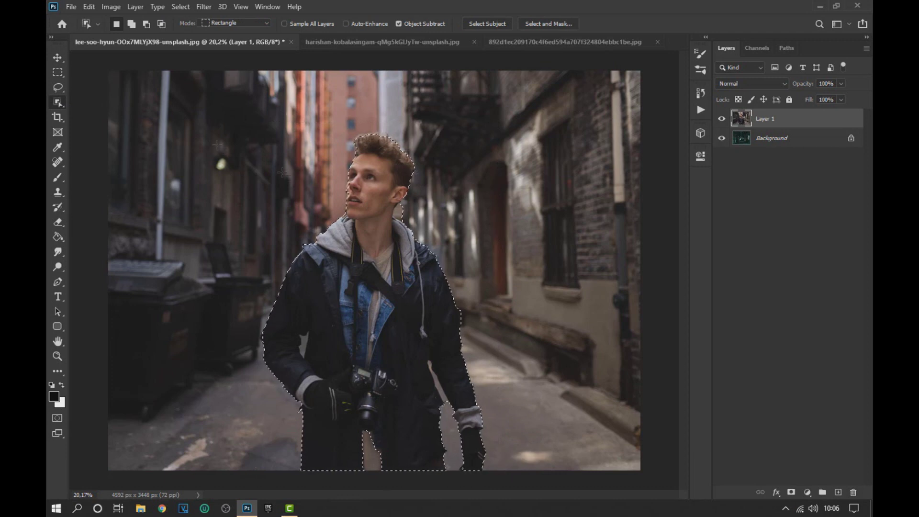
With the Quick Selection tool, subtract the leftover background beside the jacket shoulder, the neck and the chin from the selection.
right_click(58, 102)
left_click(114, 114)
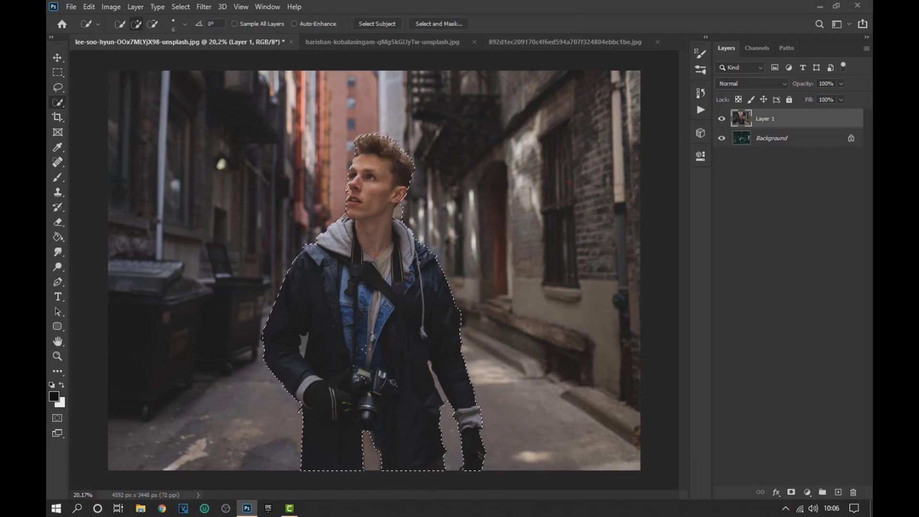
left_click(154, 24)
scroll(402, 213, "up", 5)
left_click_drag(375, 171, 373, 211)
left_click_drag(470, 336, 485, 351)
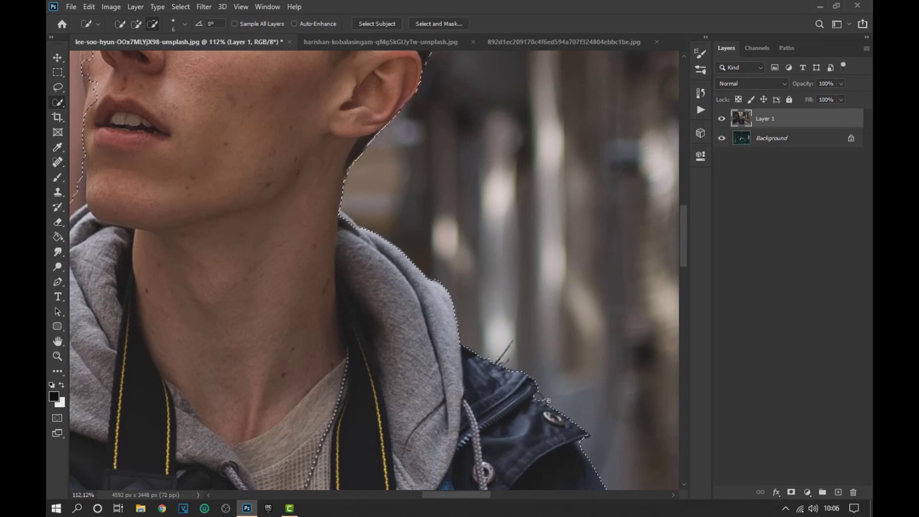
scroll(238, 252, "up", 3)
left_click_drag(238, 252, 251, 222)
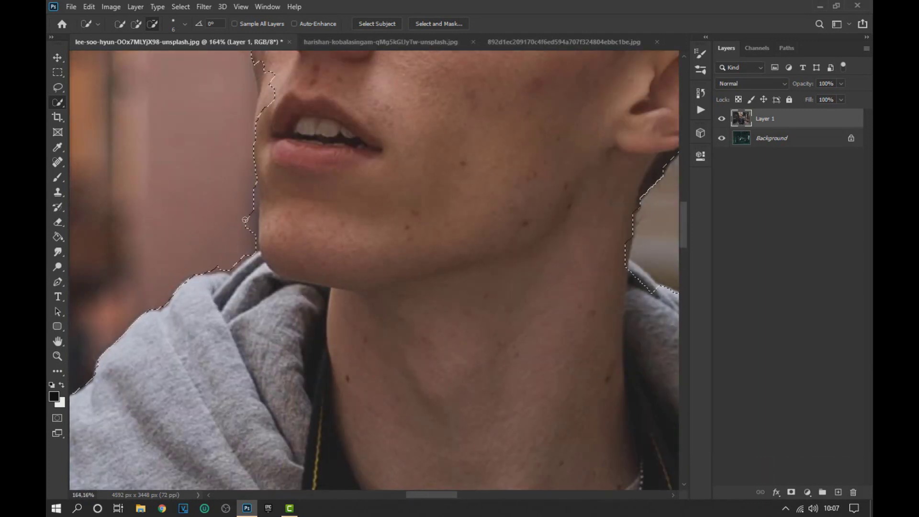
Refine the selection along the nose, cheek, forehead and hair by adding the missed areas of the face.
scroll(254, 224, "up", 5)
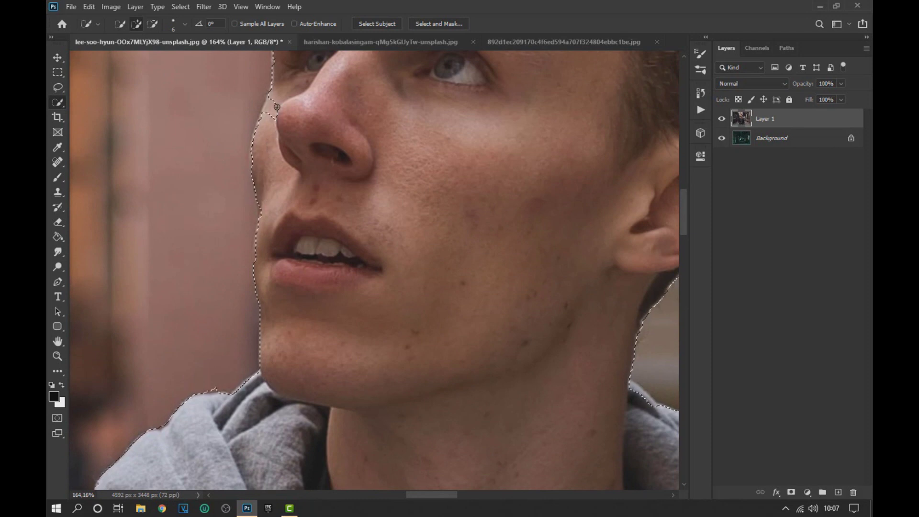
scroll(270, 203, "up", 3)
scroll(269, 191, "down", 2)
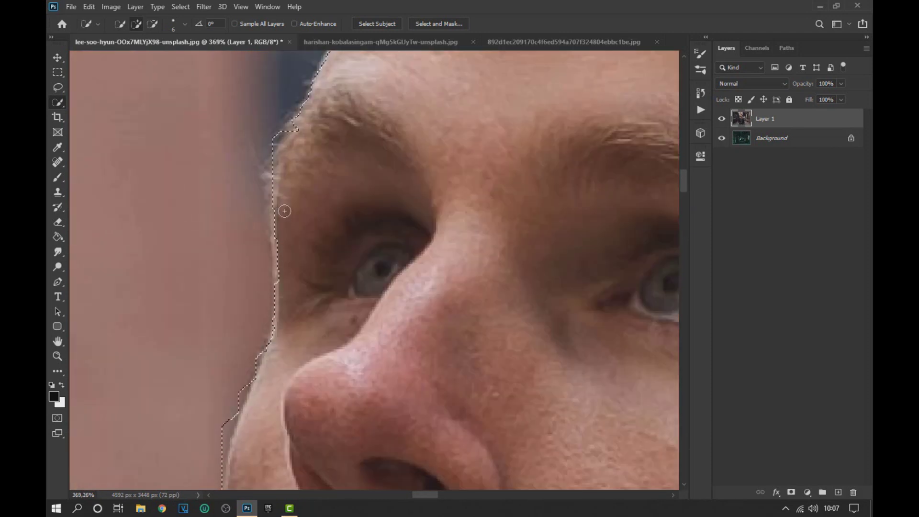
scroll(303, 130, "down", 1)
scroll(363, 143, "up", 4)
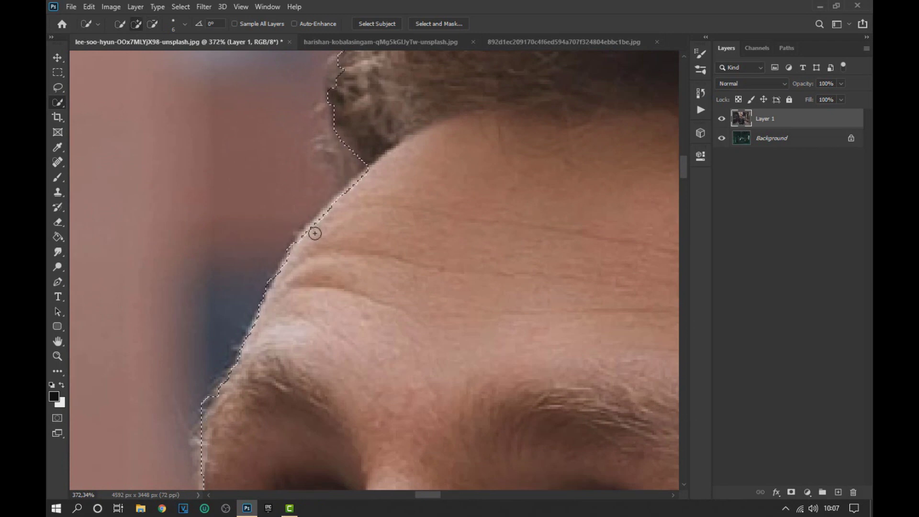
scroll(304, 249, "up", 2)
scroll(330, 486, "down", 3)
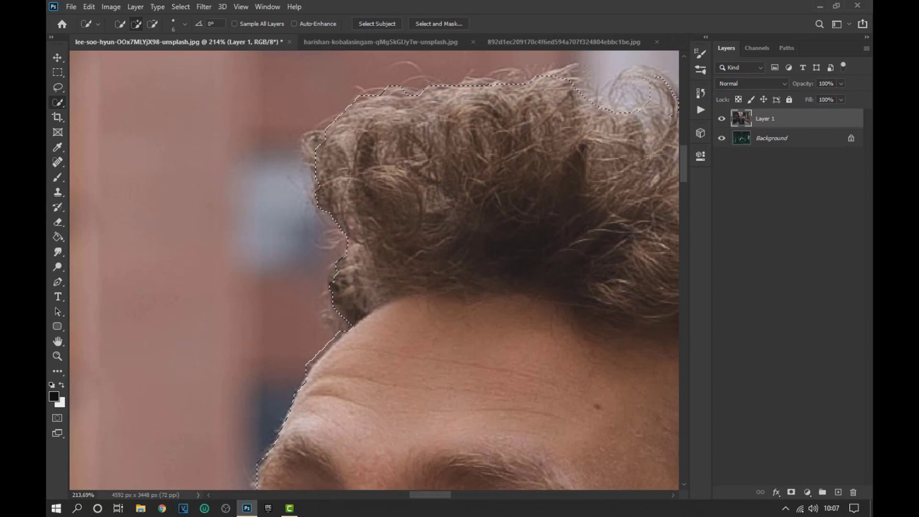
scroll(572, 90, "down", 5)
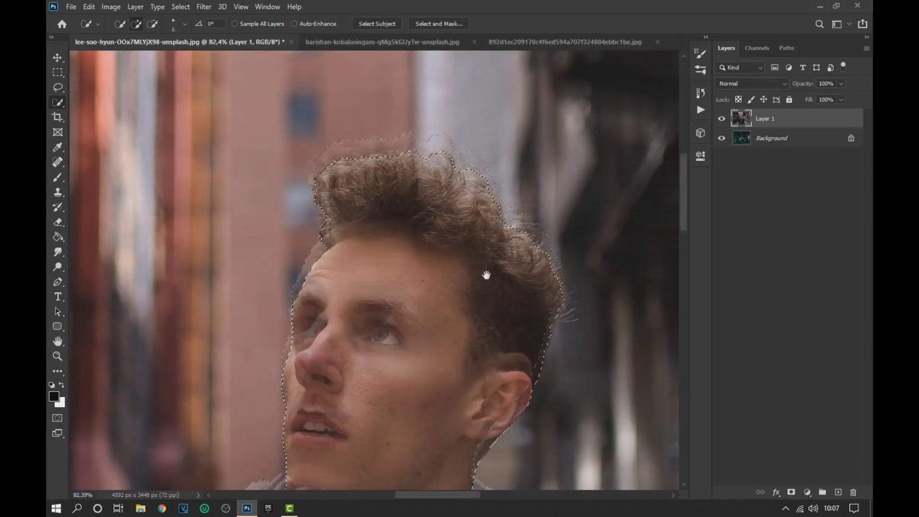
scroll(431, 330, "down", 5)
Subtract the background gap between the sleeve and the torso on the camera-hand side from the selection.
scroll(301, 349, "up", 5)
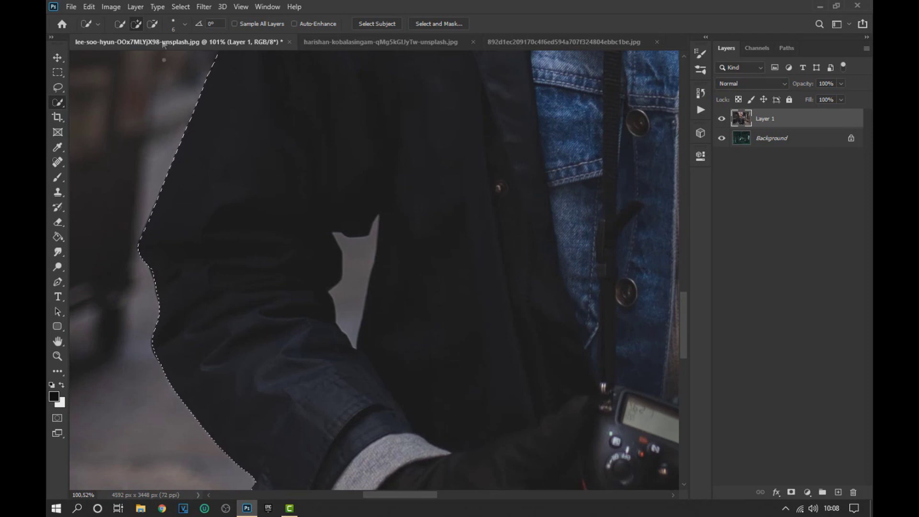
scroll(361, 248, "up", 5)
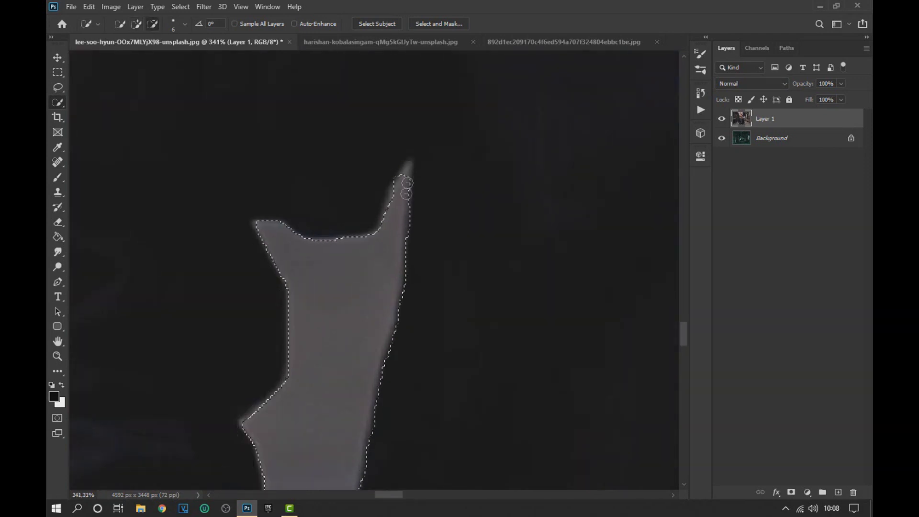
mouse_move(338, 451)
left_mouse_down()
mouse_move(383, 324)
mouse_move(103, 193)
left_mouse_up()
scroll(379, 307, "down", 8)
Subtract the remaining background gaps around the lower coat and turn the selection into a layer mask on Layer 1.
left_click_drag(480, 362, 422, 218)
scroll(477, 356, "down", 5)
left_click_drag(477, 304, 476, 355)
left_click_drag(436, 227, 461, 279)
scroll(461, 279, "down", 4)
left_click(791, 492)
Set up a hard-edged Brush and paint black on the mask to remove background remnants along the jacket shoulder and hood.
left_click(58, 177)
left_click_drag(311, 25, 332, 35)
left_click_drag(258, 148, 176, 164)
left_click(130, 24)
left_click(163, 85)
left_click_drag(265, 133, 260, 134)
scroll(471, 184, "up", 12)
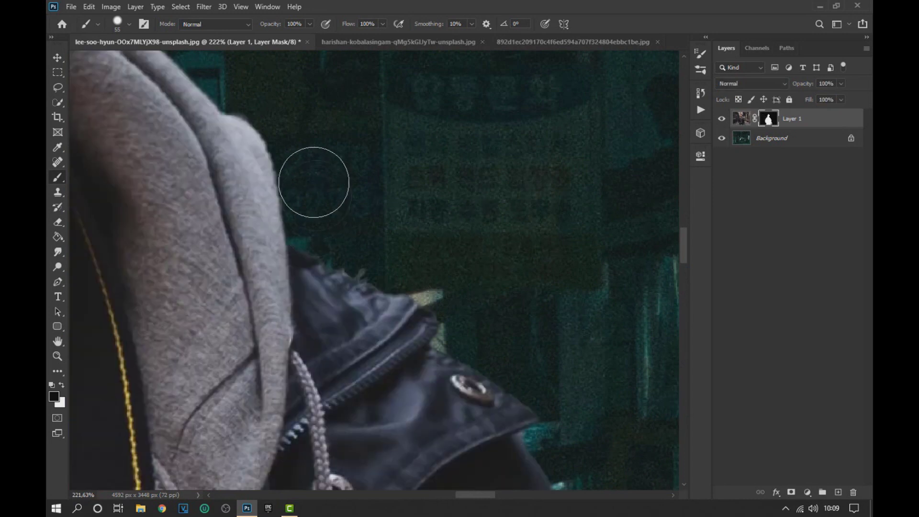
scroll(325, 153, "up", 3)
left_click_drag(325, 153, 547, 292)
left_click_drag(366, 138, 340, 139)
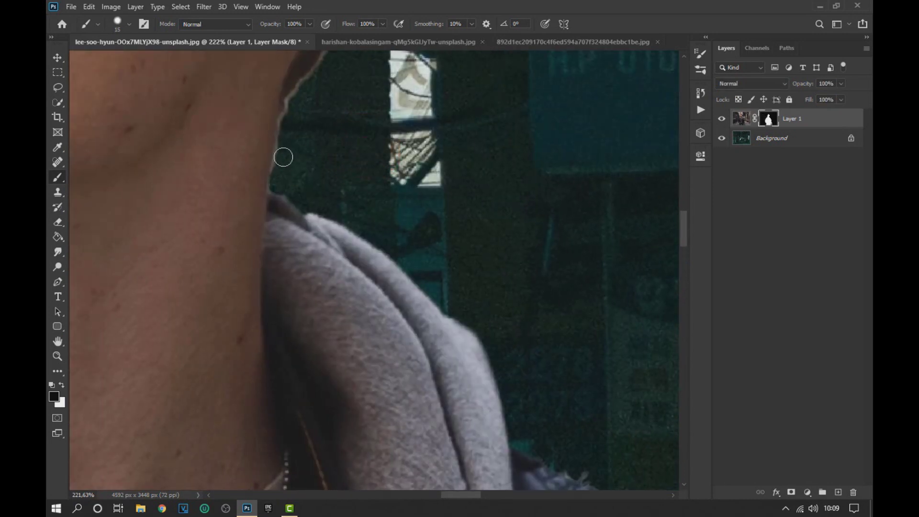
Refine the mask along the neck and ear with a 15 px brush, alternating between white and black paint.
left_click(61, 385)
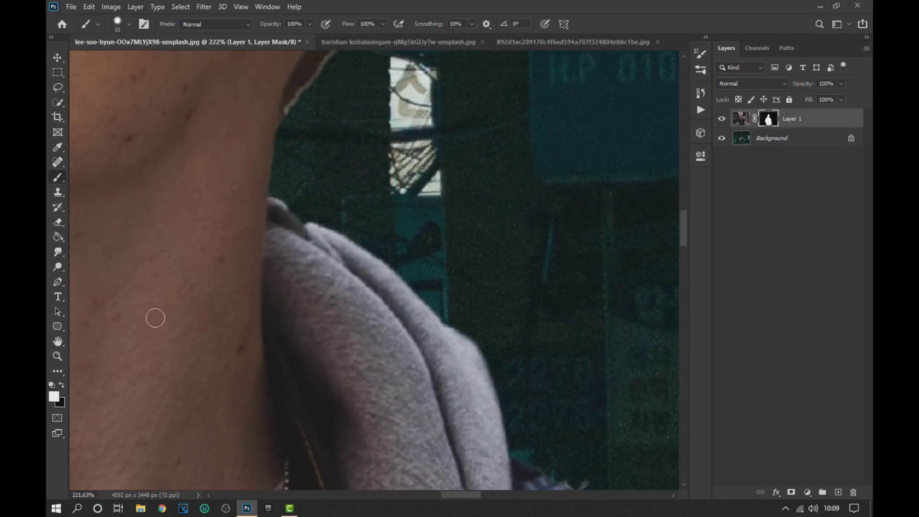
key("x")
scroll(325, 372, "up", 8)
scroll(408, 237, "up", 4)
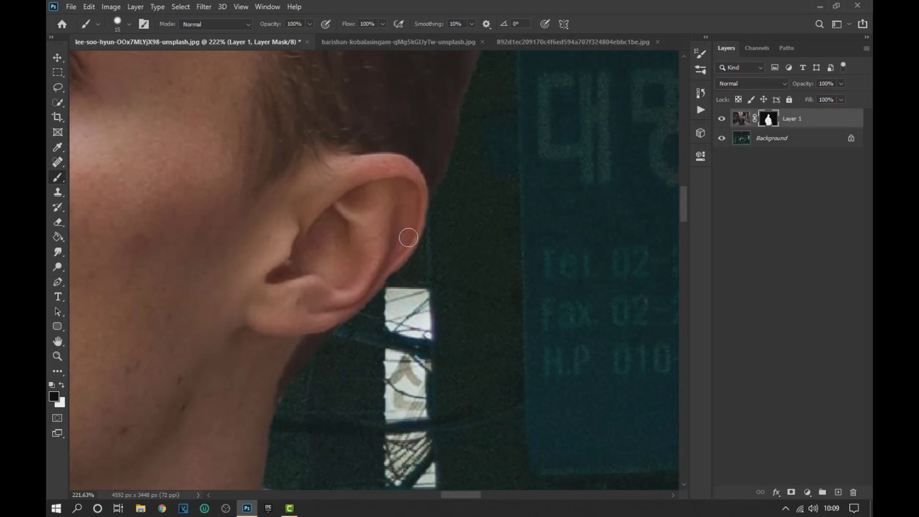
scroll(404, 246, "up", 4)
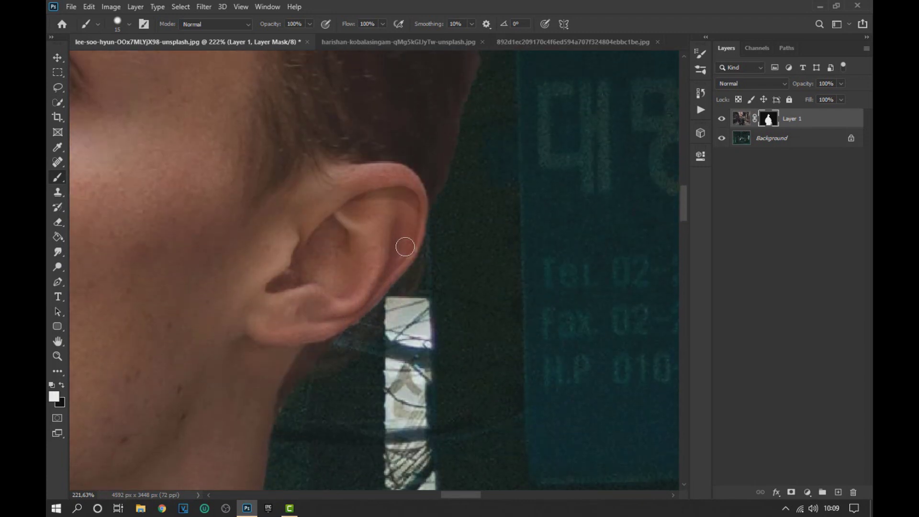
key("x")
scroll(485, 164, "up", 3)
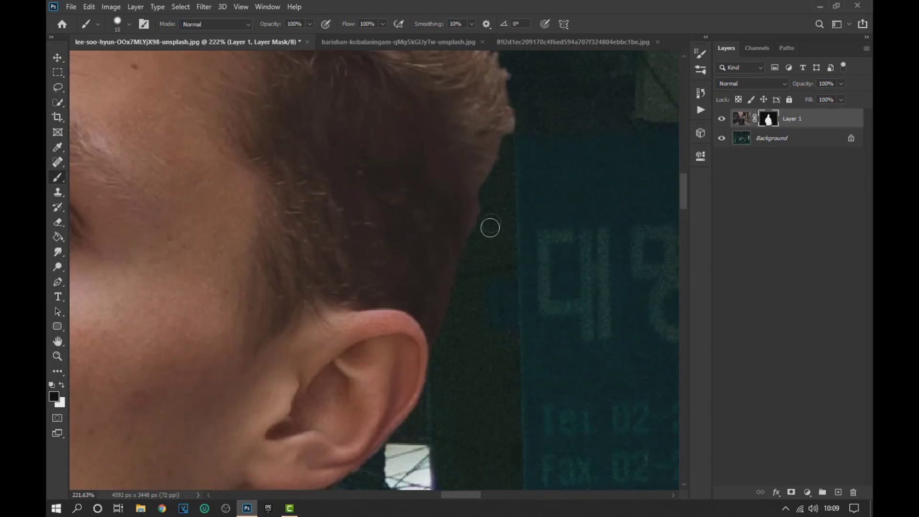
Soften the brush, enlarge it to 25 px and clean the mask edge along the back of the head and hair.
left_click(128, 24)
left_click(120, 88)
left_click_drag(496, 199, 503, 204)
scroll(535, 179, "up", 4)
scroll(535, 180, "up", 7)
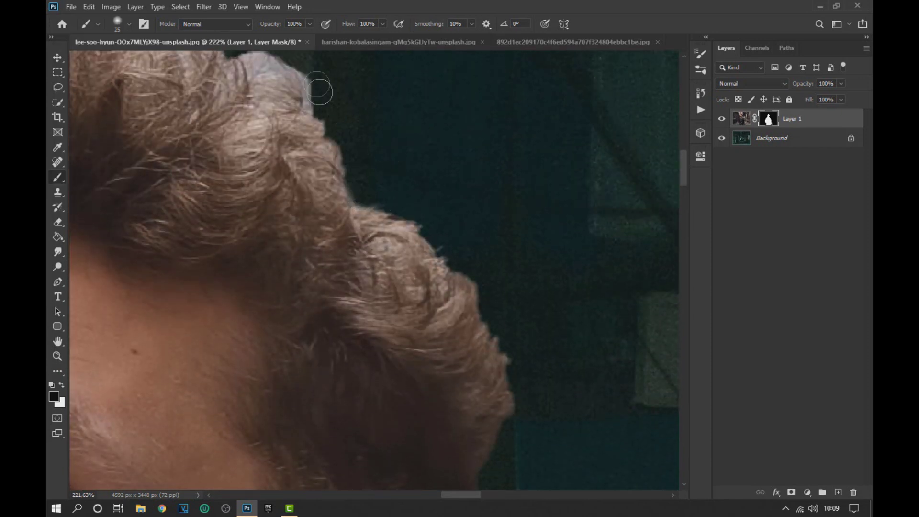
scroll(328, 96, "up", 5)
Lower the brush opacity to 33% and fade out the background remnants in the curls on top of the hair.
key("3")
key("1")
mouse_move(258, 163)
left_mouse_down()
mouse_move(304, 173)
mouse_move(311, 189)
mouse_move(273, 168)
mouse_move(319, 213)
mouse_move(158, 135)
mouse_move(158, 115)
mouse_move(125, 115)
mouse_move(188, 114)
mouse_move(184, 153)
mouse_move(298, 34)
mouse_move(142, 125)
left_mouse_up()
scroll(238, 148, "down", 8)
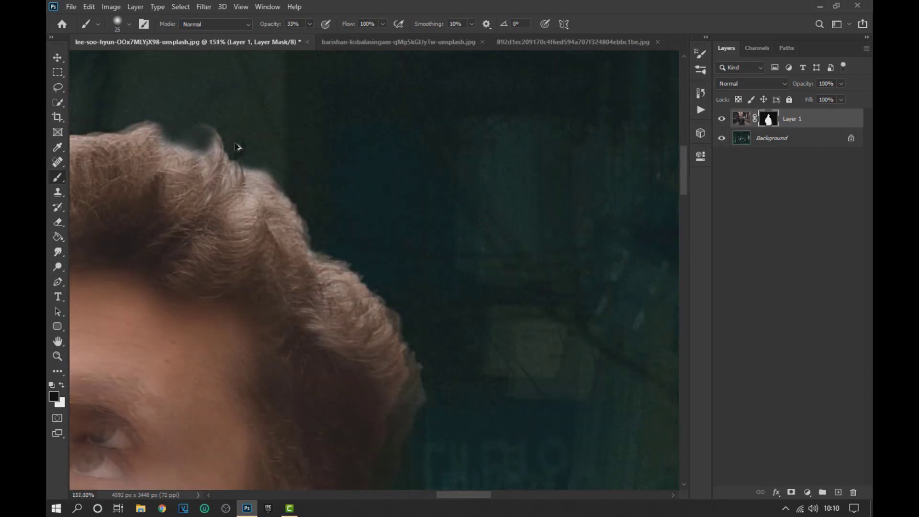
left_click_drag(238, 148, 331, 168)
scroll(251, 167, "up", 6)
Paint white on the mask with a soft brush to bring back hair detail along the front of the hairstyle.
key("bracketright")
key("bracketright")
mouse_move(181, 184)
left_mouse_down()
mouse_move(306, 157)
mouse_move(271, 176)
left_mouse_up()
left_click(129, 24)
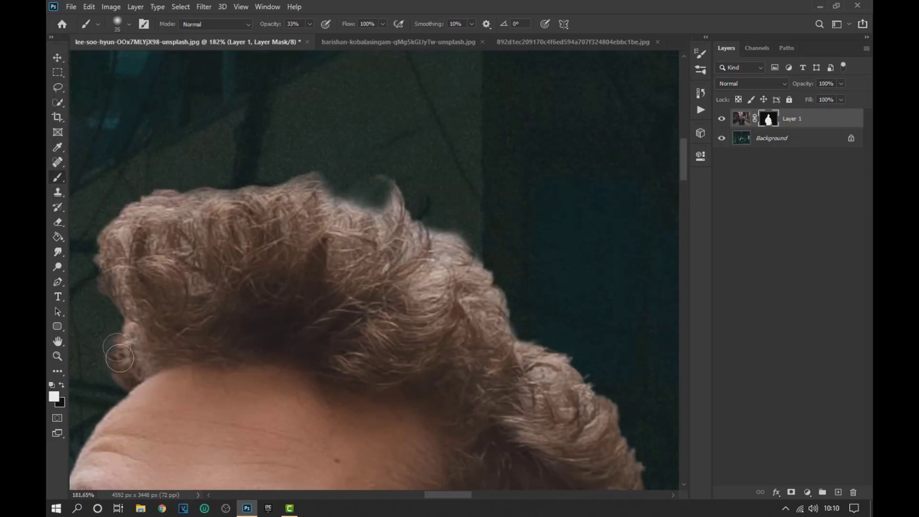
left_click_drag(113, 293, 110, 259)
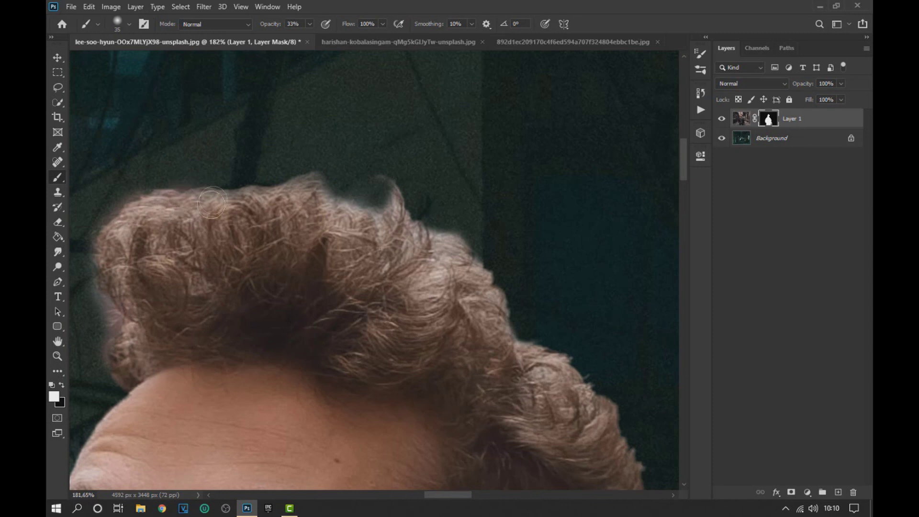
Paint out the light background halo in front of the hair above the forehead.
scroll(213, 200, "down", 5)
scroll(288, 228, "up", 4)
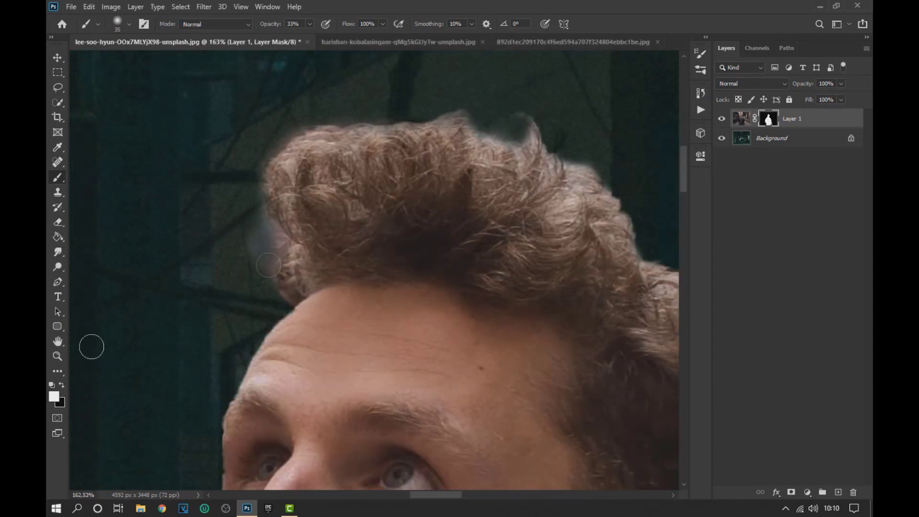
left_click_drag(263, 281, 243, 198)
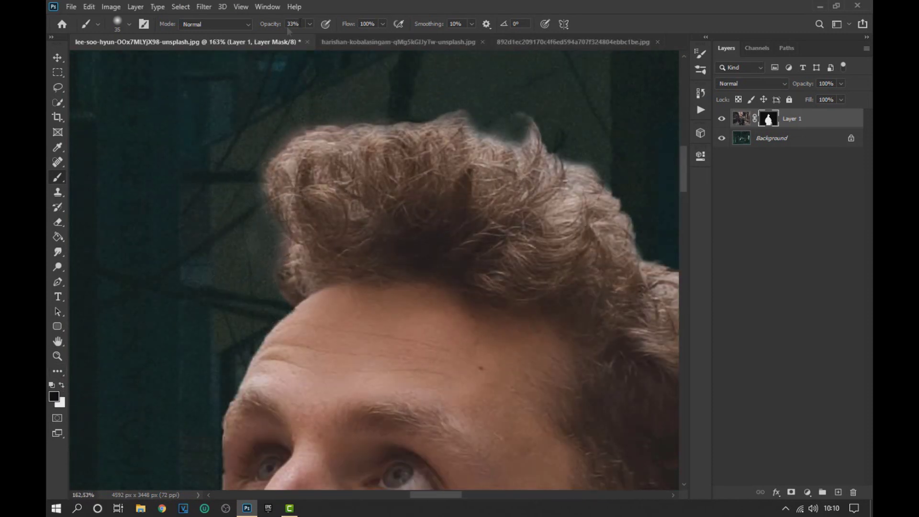
Harden the brush, set its opacity to 100% and paint white to restore the edge of the brow and face.
left_click(129, 25)
left_click(164, 88)
left_click(61, 385)
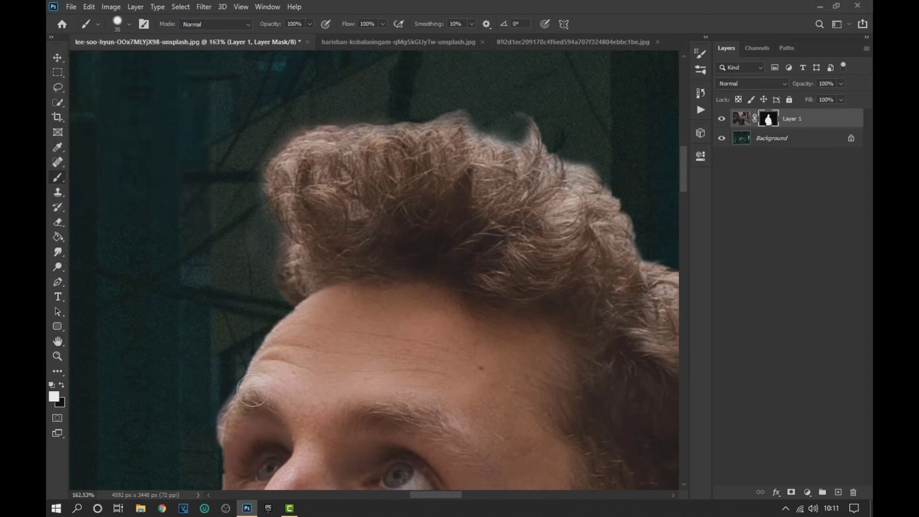
scroll(253, 391, "down", 9)
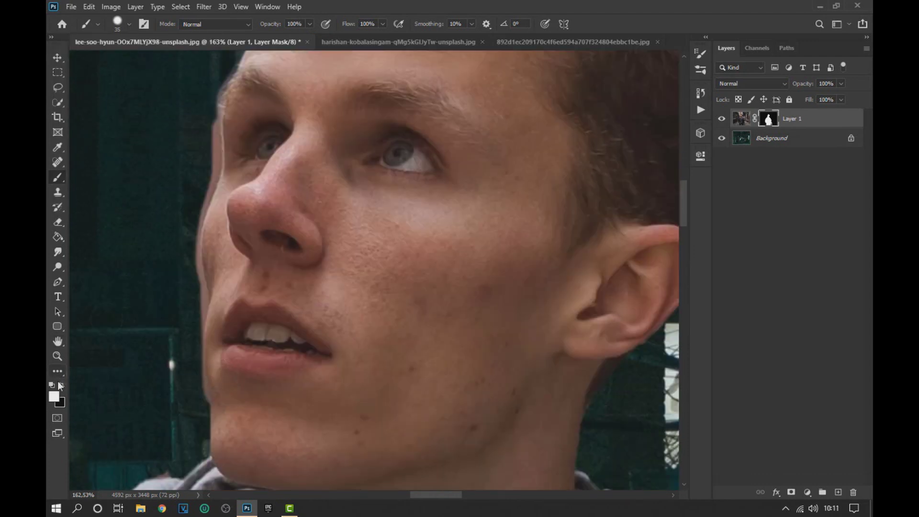
Paint black with a small hard brush to remove the pinkish fringe along the mouth, cheek and forehead.
left_click(61, 385)
scroll(220, 366, "up", 3)
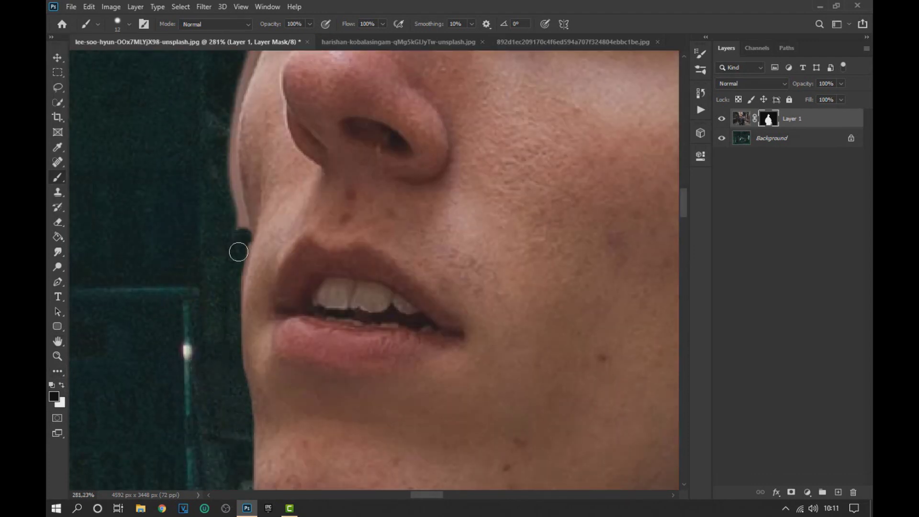
key("bracketright")
scroll(221, 278, "up", 2)
mouse_move(228, 245)
left_mouse_down()
mouse_move(224, 266)
mouse_move(239, 339)
left_mouse_up()
scroll(239, 312, "up", 2)
mouse_move(247, 168)
left_mouse_down()
mouse_move(260, 235)
mouse_move(222, 358)
left_mouse_up()
scroll(222, 357, "up", 3)
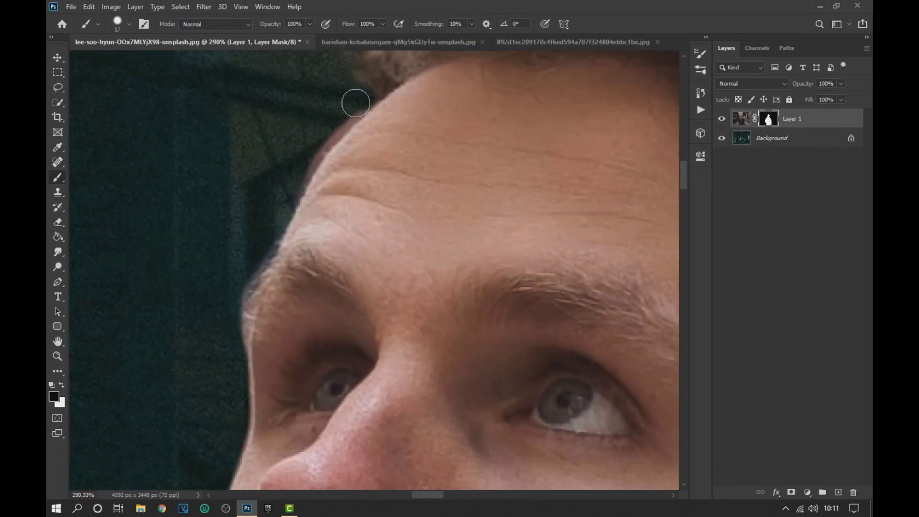
Set the brush hardness to 0% at 17 px and smooth the mask edge along the forehead, eyebrow and cheek.
left_click(129, 25)
left_click(119, 86)
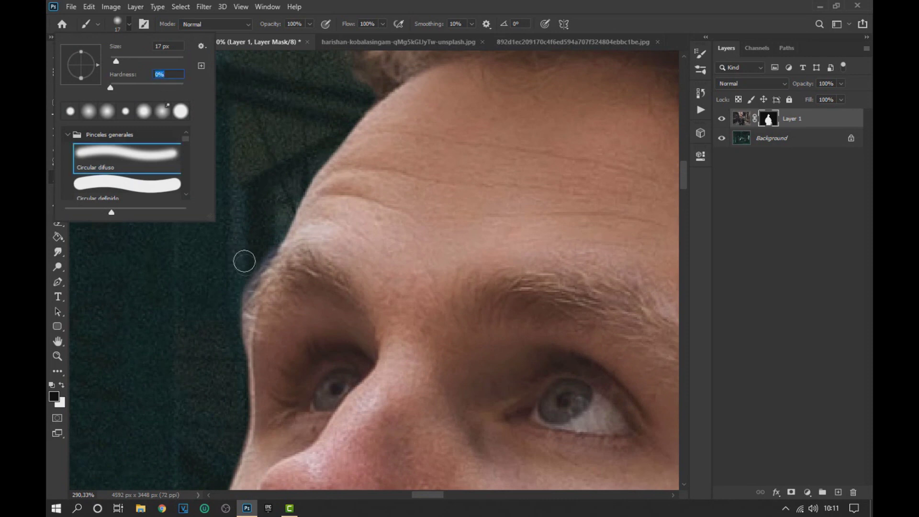
left_click_drag(244, 261, 240, 297)
left_click_drag(270, 229, 234, 355)
scroll(349, 252, "down", 5)
Blend the mask along the top of the hair with a soft 93 px brush at 50% opacity.
key("x")
left_click_drag(260, 221, 273, 226)
scroll(476, 77, "up", 1)
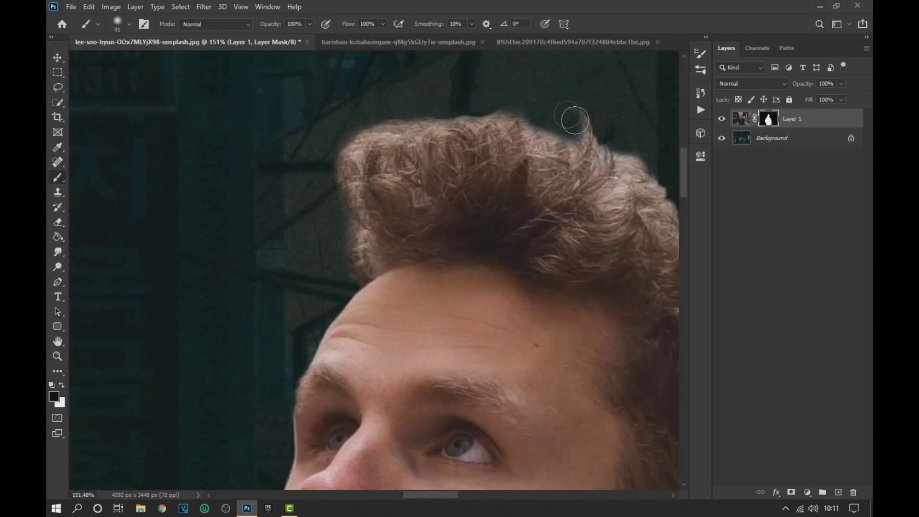
scroll(431, 120, "right", 5)
key("]")
scroll(548, 333, "down", 3)
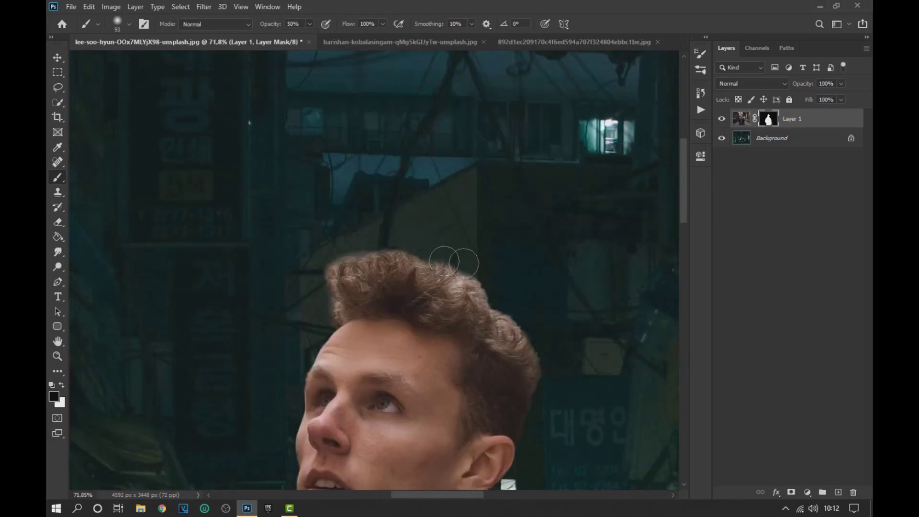
scroll(534, 314, "down", 3)
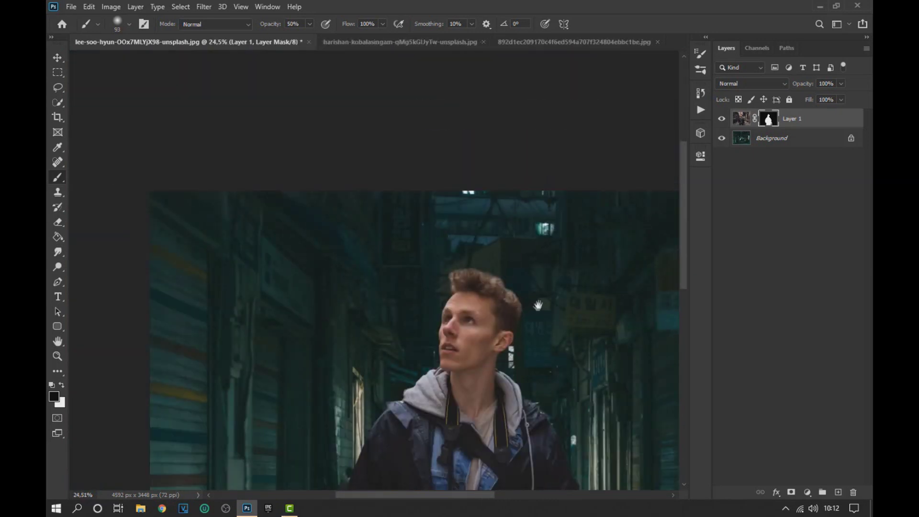
Harden the brush, reduce it to 7 px and clean the mask edge inside the gap between sleeve and torso.
left_click_drag(537, 308, 513, 144)
scroll(378, 364, "up", 4)
left_click(129, 23)
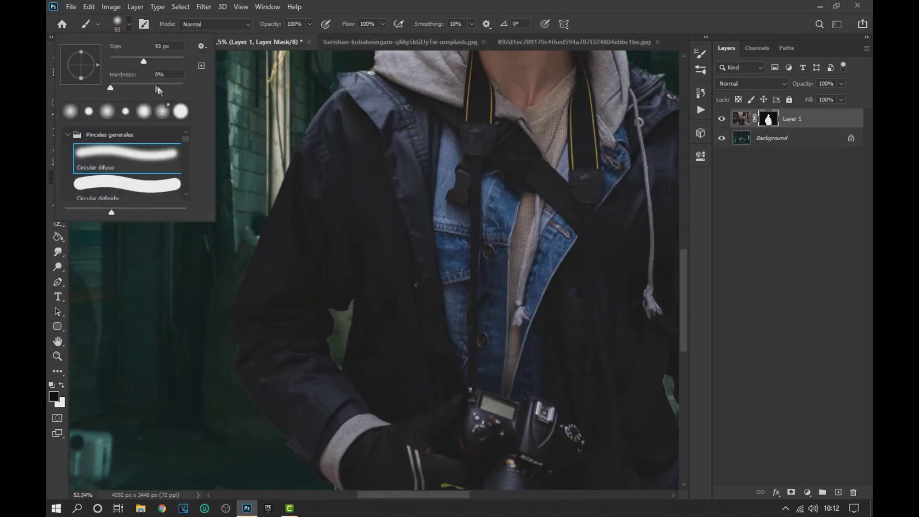
scroll(339, 362, "up", 8)
left_click_drag(343, 354, 344, 354)
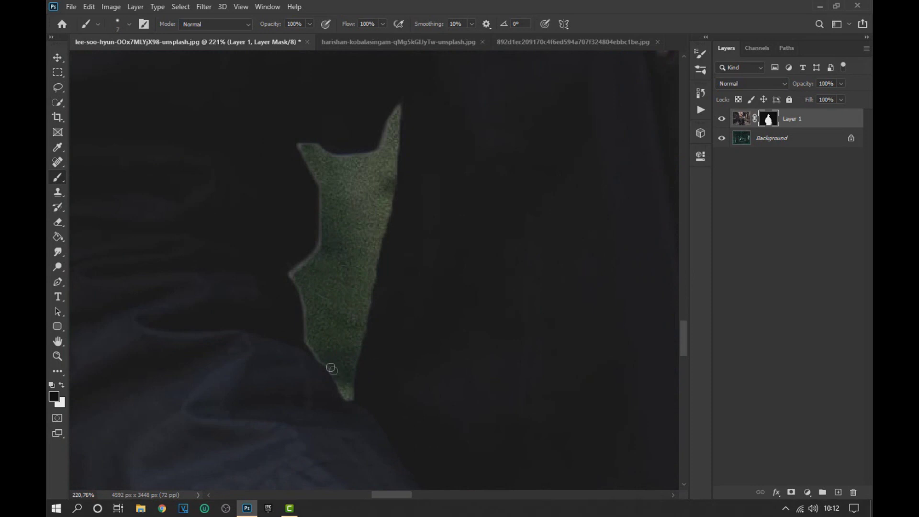
Trim the mask in black along the camera-hand sleeve, shoulder, collar and hood using 41 px and 15 px brushes at 65% hardness.
scroll(385, 155, "down", 4)
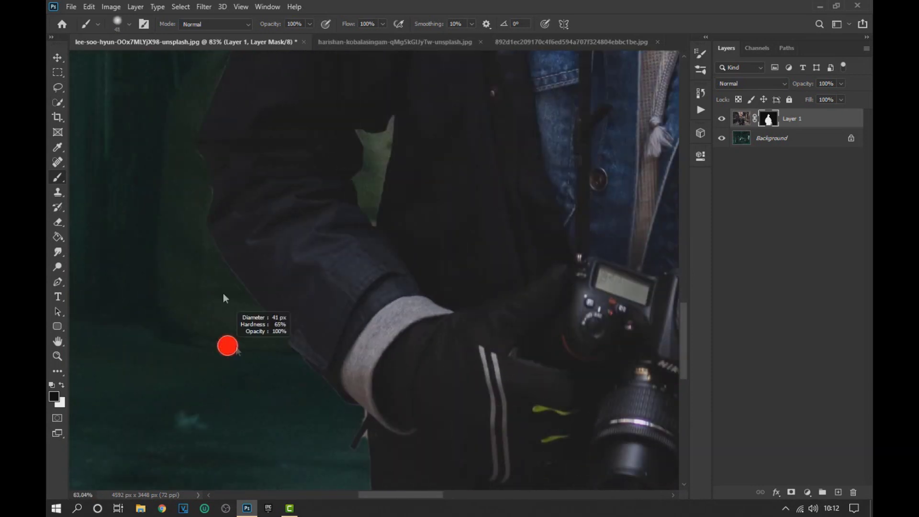
scroll(211, 172, "up", 8)
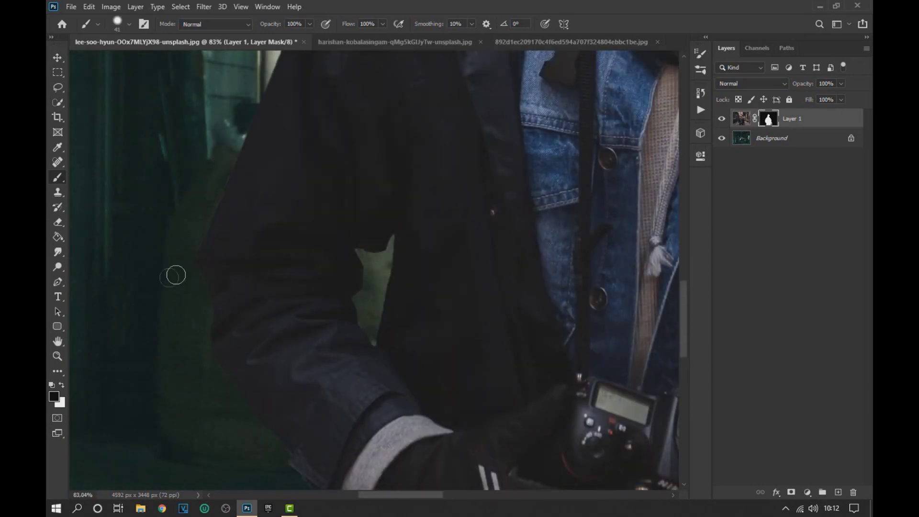
scroll(346, 98, "up", 4)
left_click_drag(347, 101, 338, 102)
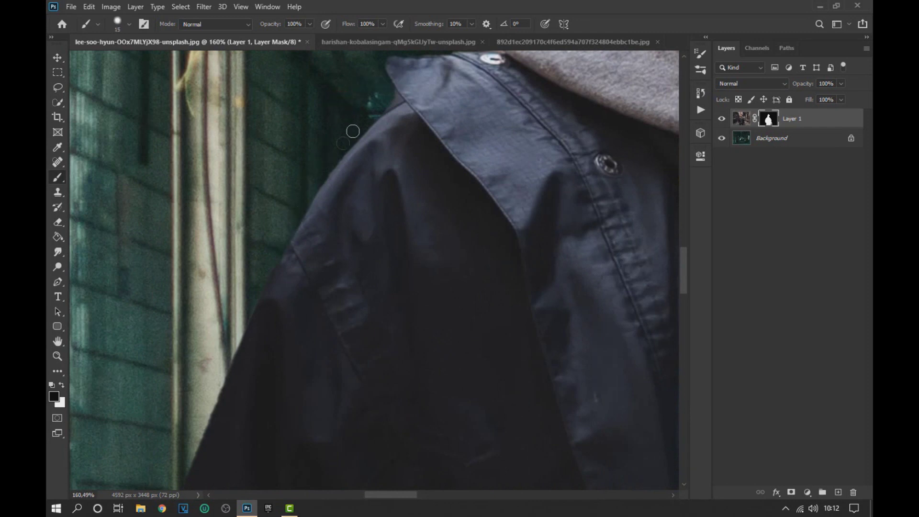
scroll(494, 133, "up", 3)
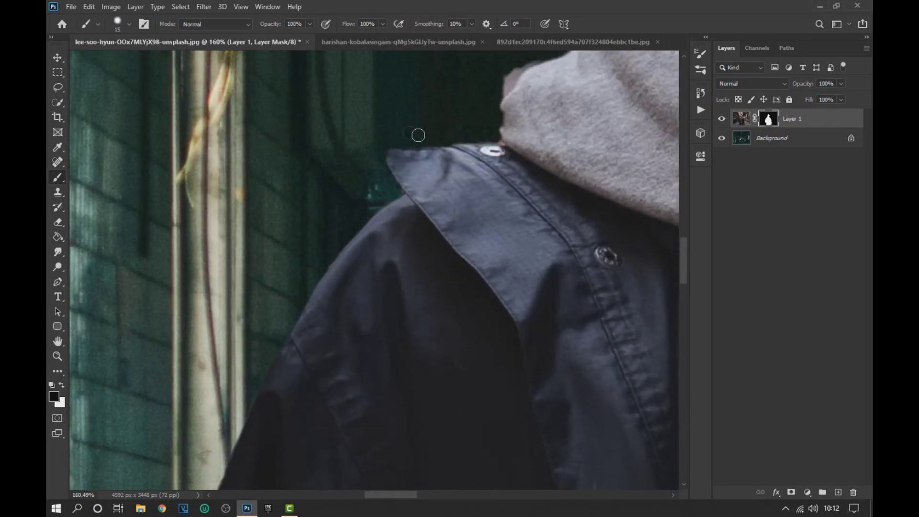
scroll(536, 149, "up", 3)
scroll(514, 158, "down", 8)
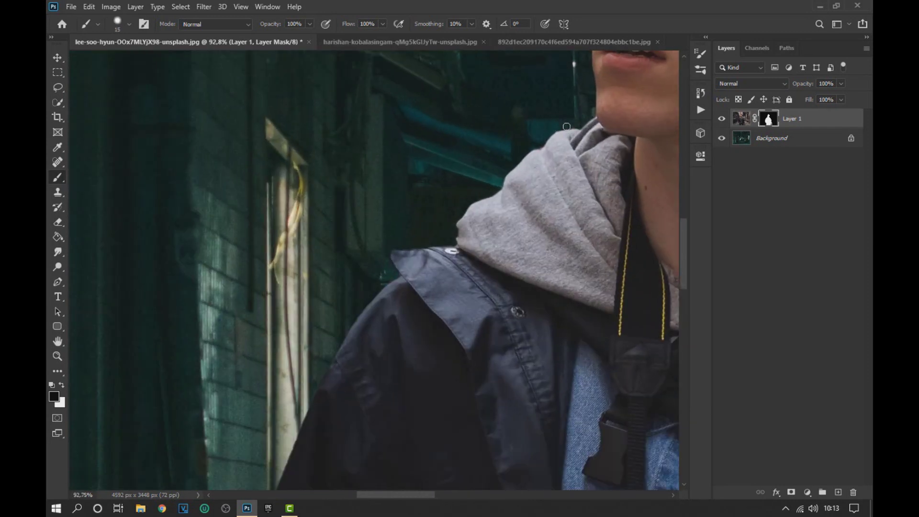
Clean the mask around the gloved hand's cuff, its small strap and the coat edge below with 24 px, 8 px and 53 px brushes.
scroll(450, 381, "up", 6)
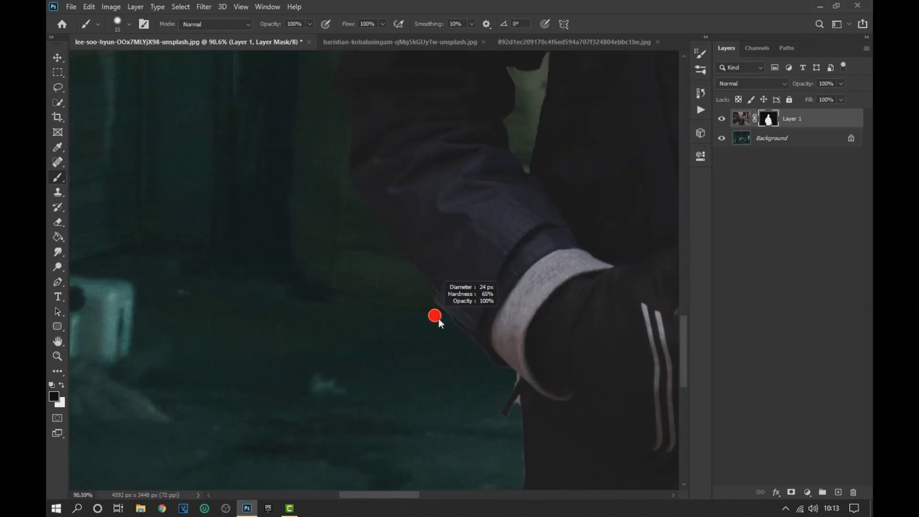
scroll(505, 421, "up", 4)
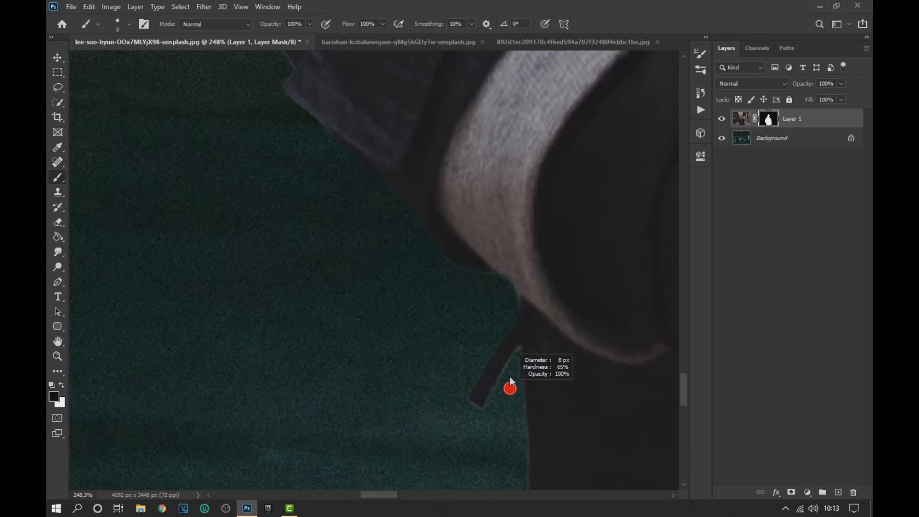
scroll(523, 459, "down", 5)
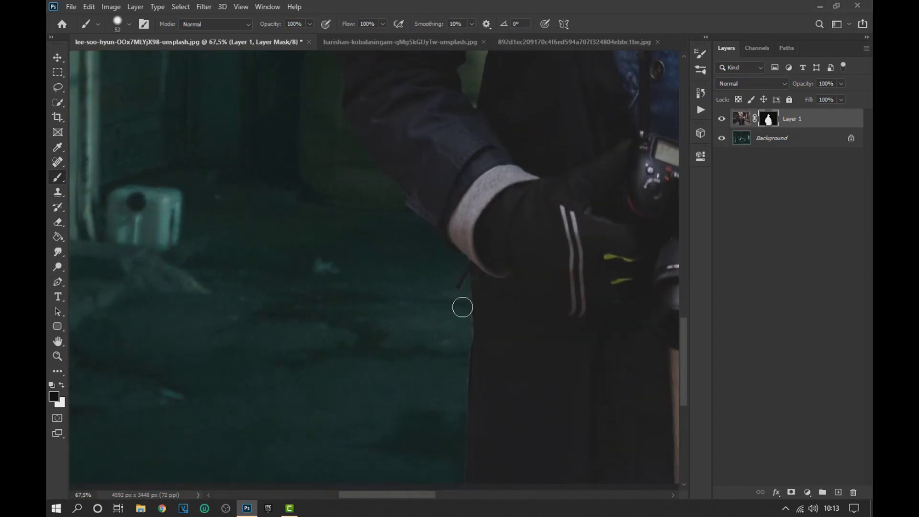
left_click_drag(391, 303, 380, 303)
Paint away the fringe on the lower coat edge facing the hanging arm with a 47 px brush, then a 5 px brush for the notch.
left_click_drag(668, 371, 218, 285)
scroll(506, 315, "up", 2)
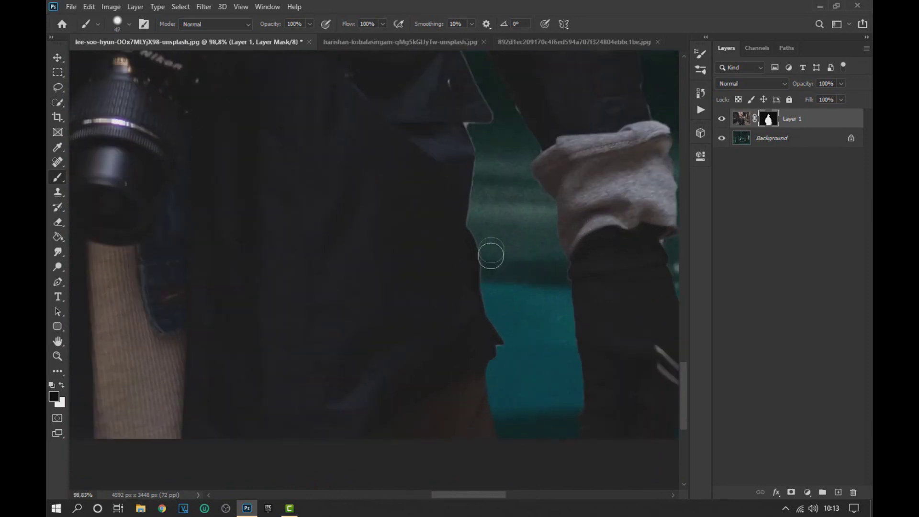
left_click_drag(521, 354, 507, 354)
scroll(505, 351, "up", 2)
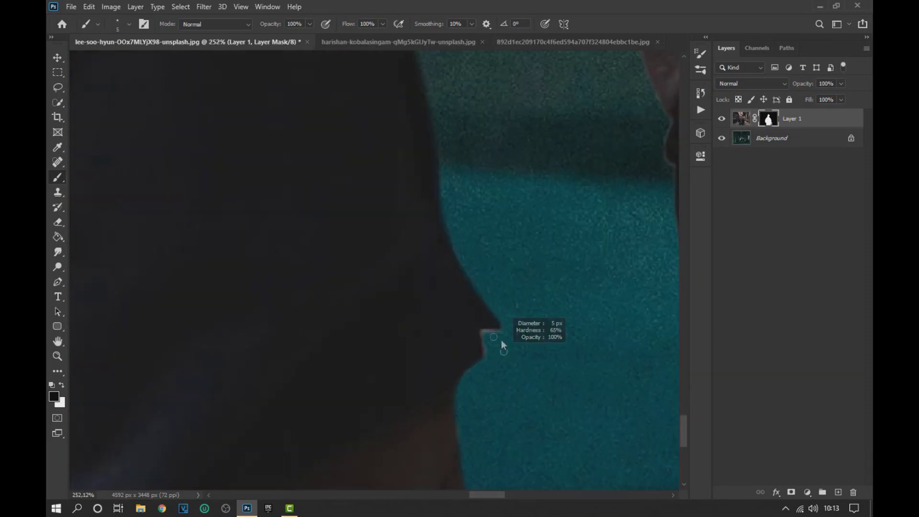
scroll(509, 316, "down", 1)
scroll(508, 323, "up", 1)
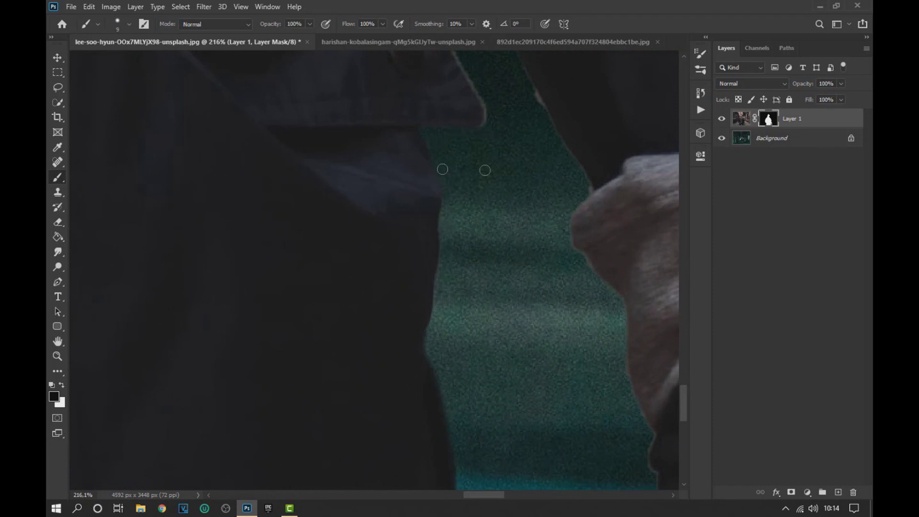
Clean both mask edges up the narrow gap between coat and hanging arm, using 15 px and 11 px brushes.
scroll(442, 168, "up", 3)
left_click_drag(518, 258, 531, 253)
scroll(510, 264, "up", 3)
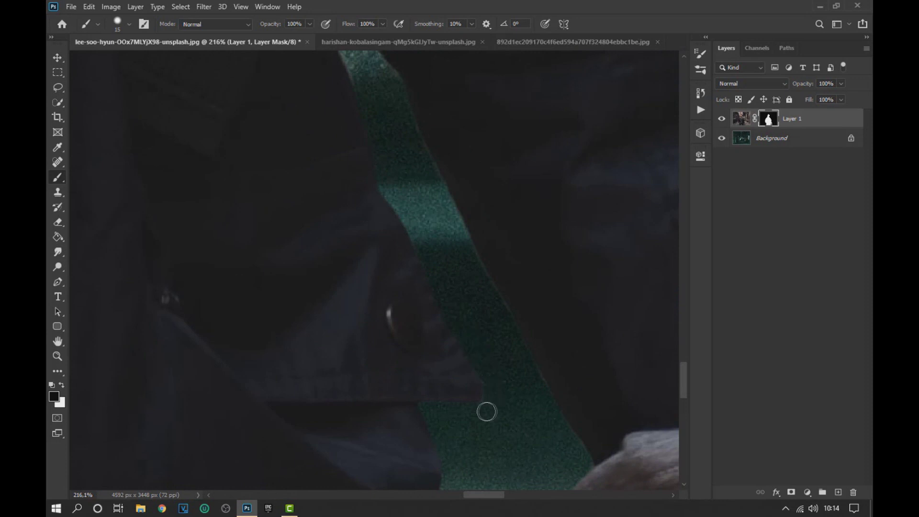
scroll(489, 411, "up", 3)
scroll(327, 142, "up", 2)
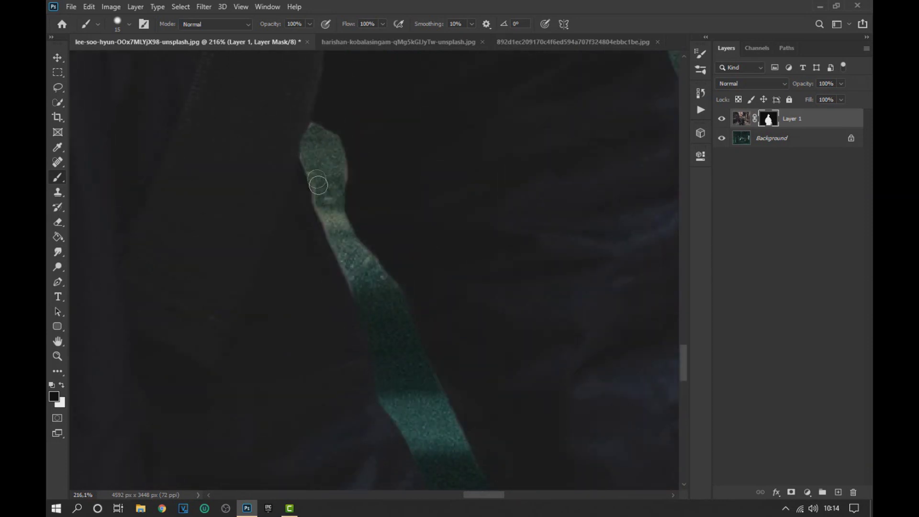
key("bracketleft")
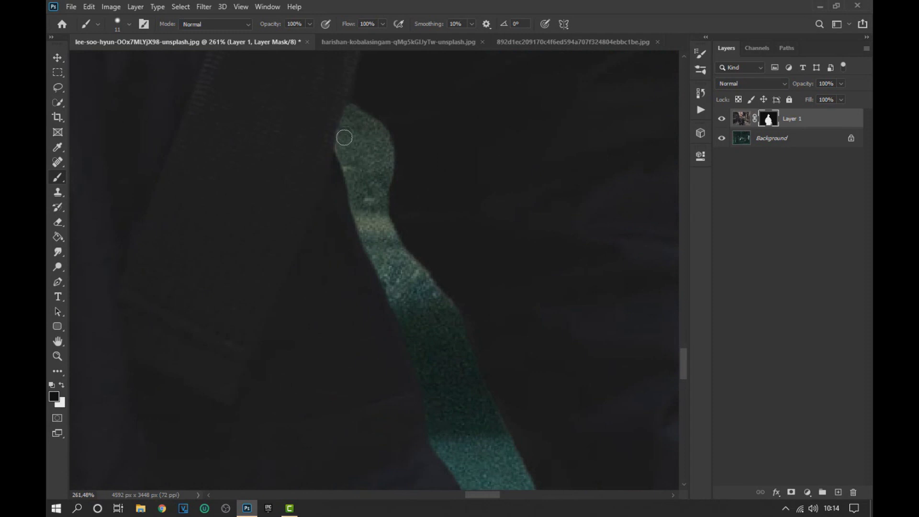
Paint white on the mask with a 37 px brush along the outer edge of the hanging arm's grey cuff.
scroll(361, 187, "down", 10)
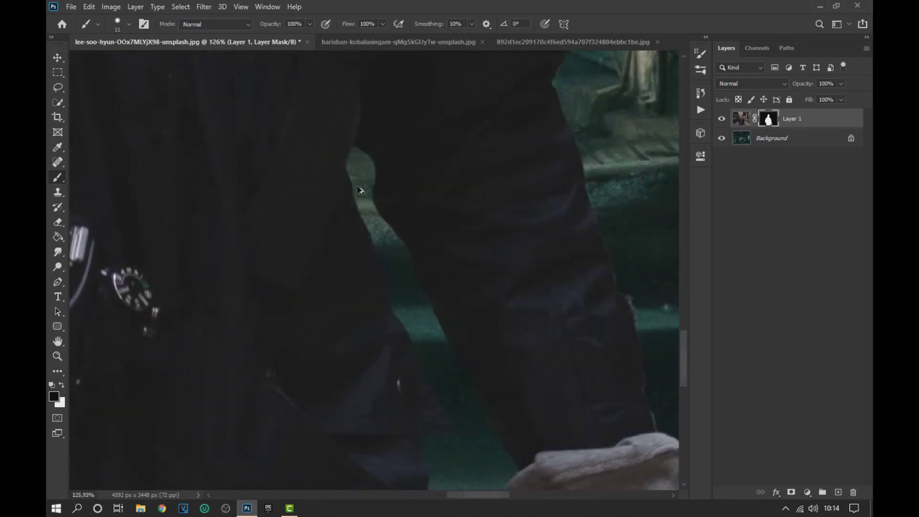
scroll(544, 277, "up", 5)
left_click(63, 386)
scroll(508, 341, "down", 1)
mouse_move(508, 342)
left_mouse_down()
mouse_move(519, 330)
mouse_move(513, 305)
left_mouse_up()
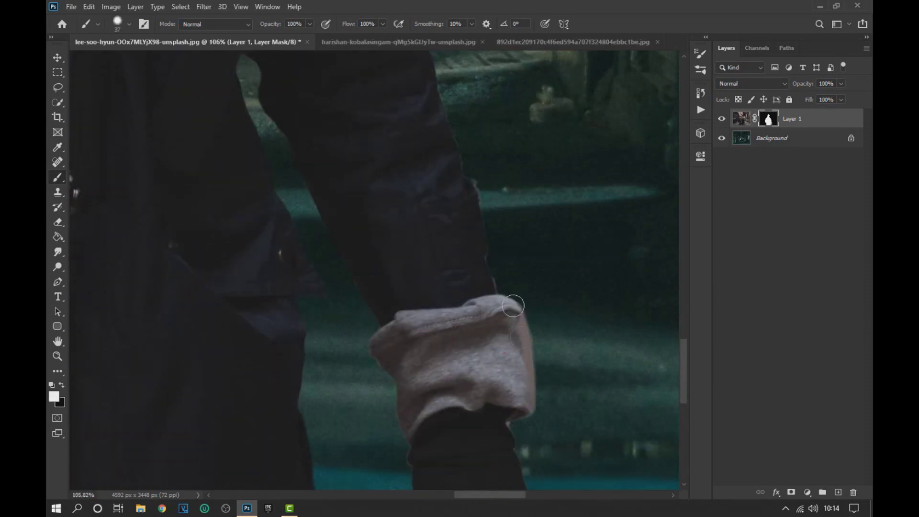
Paint black with the 37 px brush along the hanging arm's outer edge from the cuff up to the shoulder and collar.
scroll(506, 332, "up", 2)
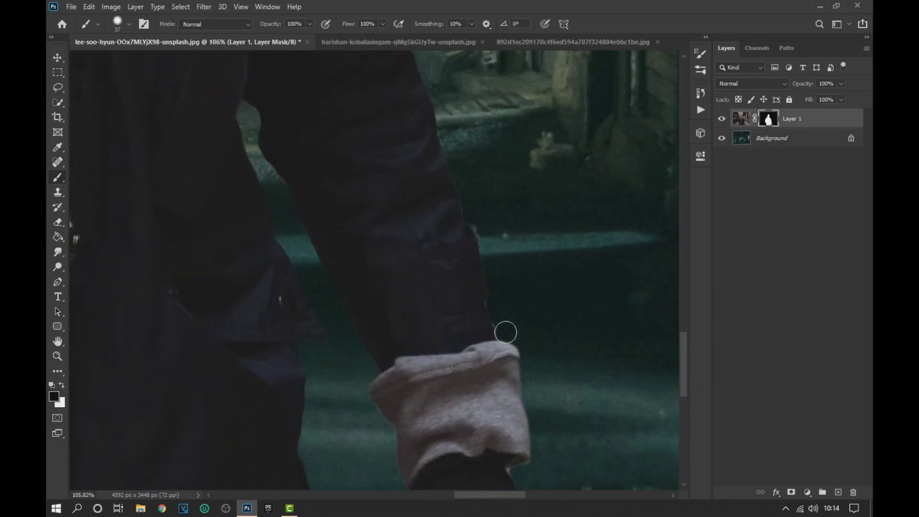
scroll(452, 256, "up", 5)
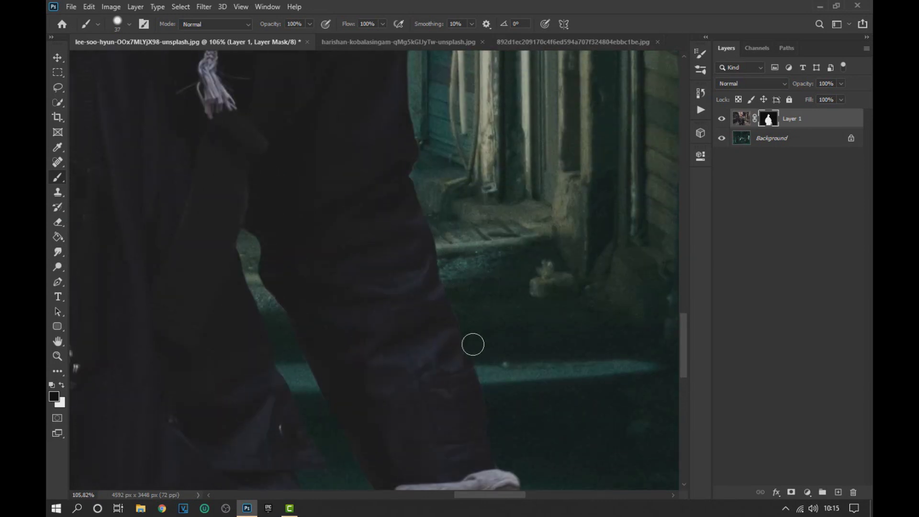
scroll(486, 349, "up", 8)
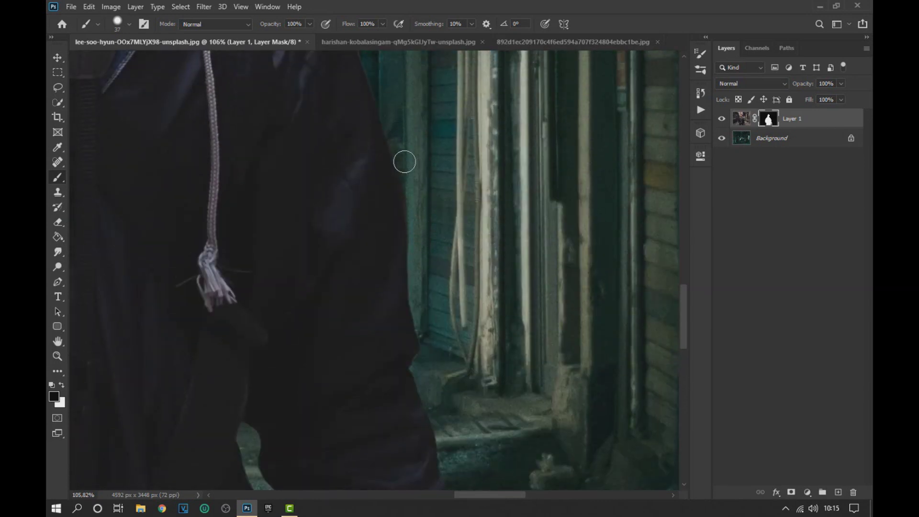
scroll(384, 186, "up", 7)
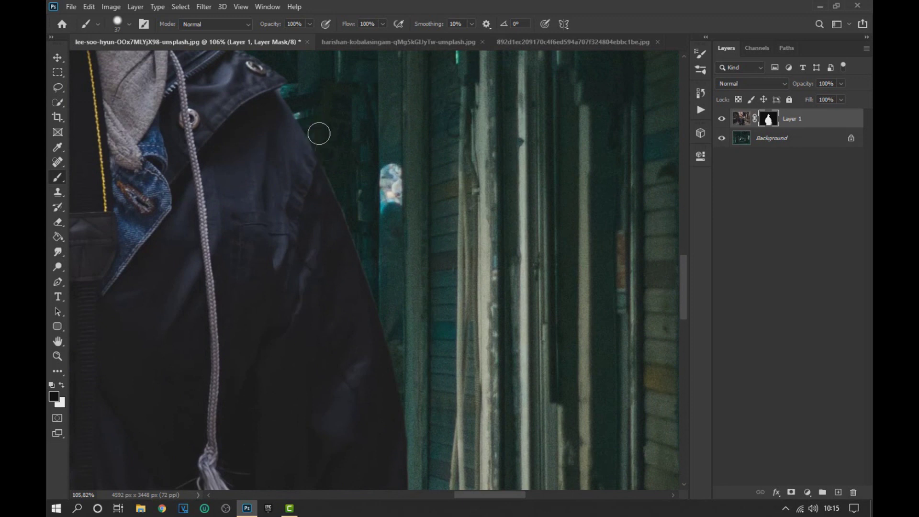
scroll(361, 238, "up", 5)
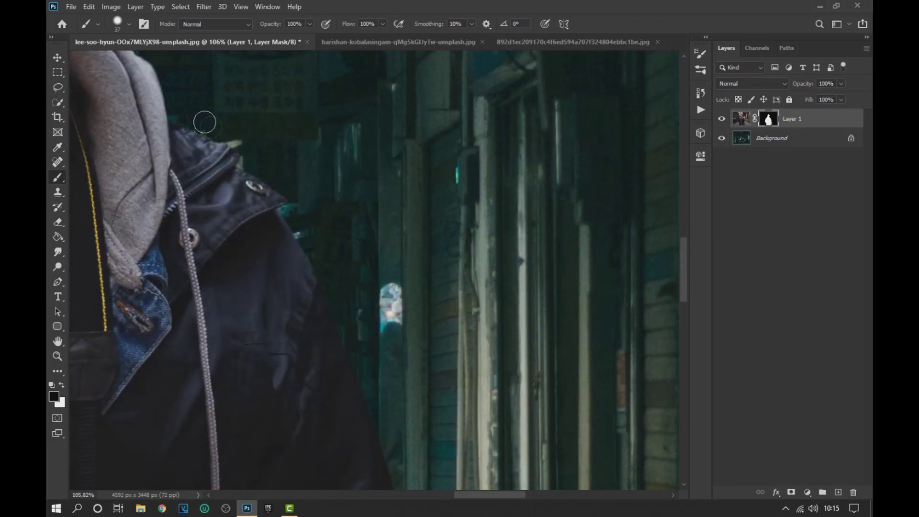
Move the cut-out man slightly upward on the alley background.
key("ctrl+0")
left_click(57, 59)
mouse_move(391, 314)
left_mouse_down()
mouse_move(390, 330)
mouse_move(388, 299)
left_mouse_up()
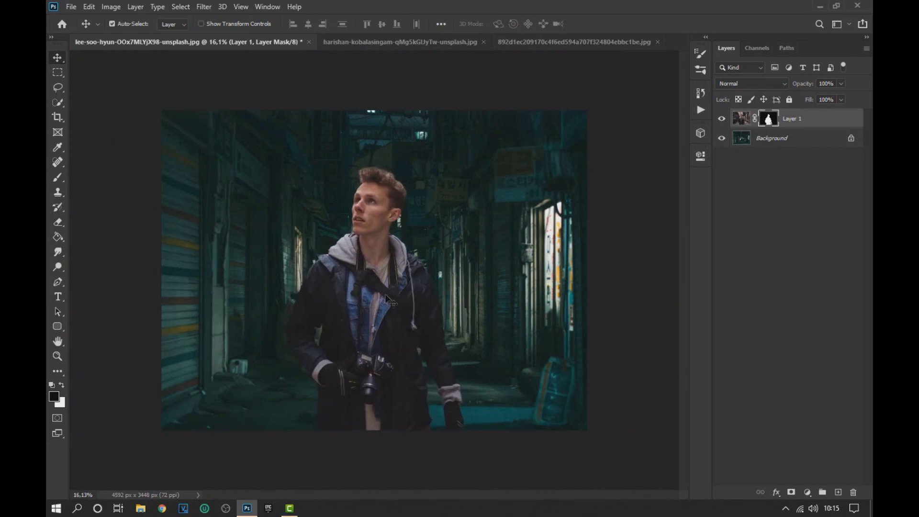
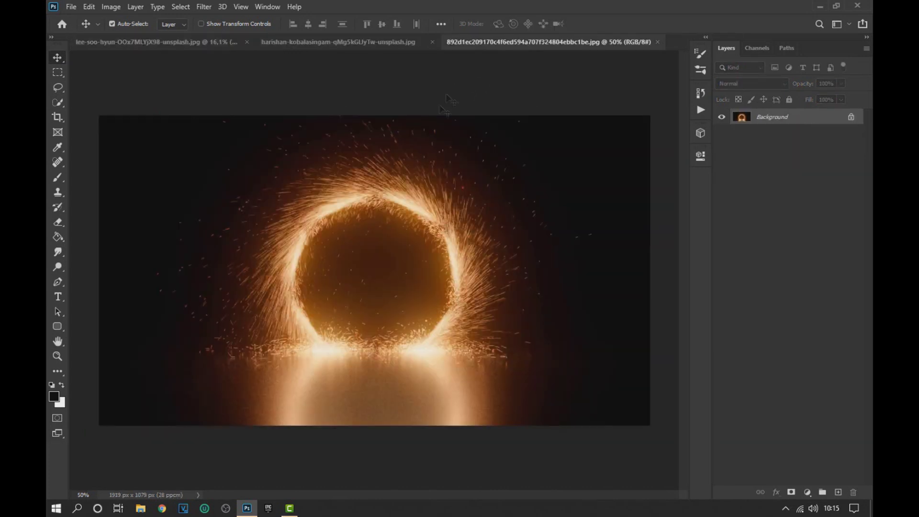
Bring the fiery spark ring image into the composite with the man hidden, and scale it to 254.91% against the canvas bottom.
left_click_drag(203, 43, 369, 253)
left_click(725, 142)
left_click_drag(453, 201, 599, 176)
key("ctrl+t")
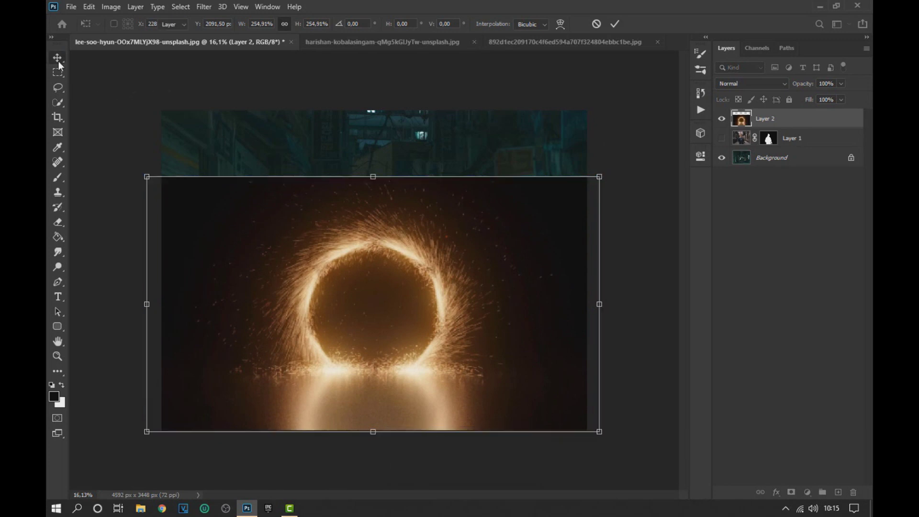
key("Return")
Set the spark ring layer's blend mode to Screen and enlarge it into a portal centred in the alley.
left_click(776, 84)
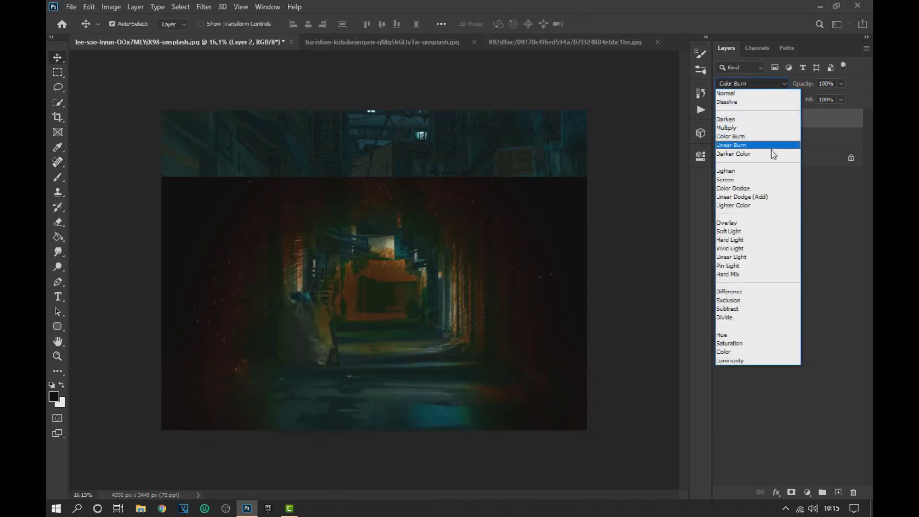
left_click(773, 184)
key("ctrl+t")
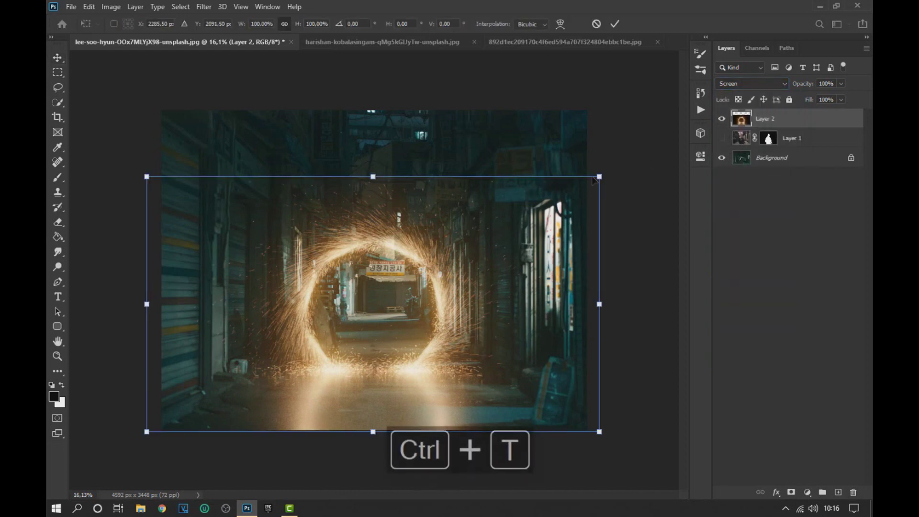
left_click_drag(600, 176, 643, 155)
left_click_drag(546, 216, 552, 198)
left_click(59, 59)
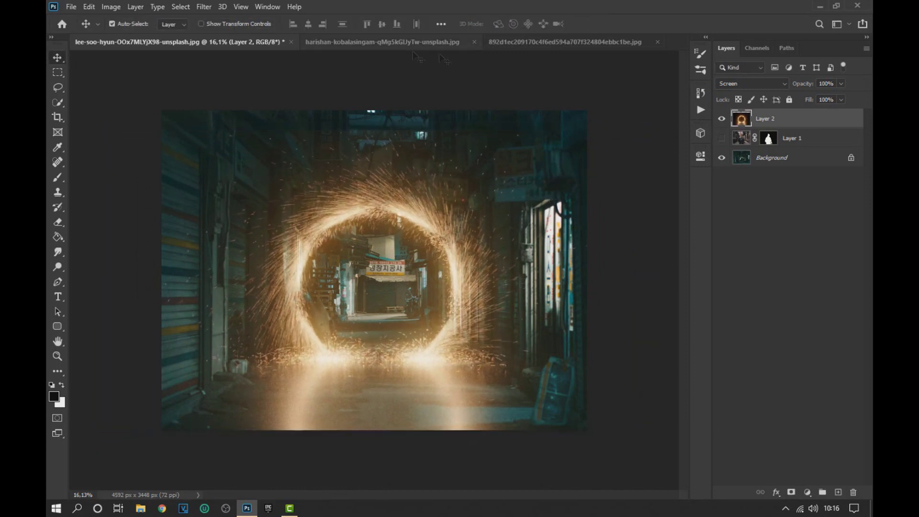
Show the man's layer again and place it above the spark ring layer.
left_click(721, 138)
left_click_drag(740, 139, 746, 115)
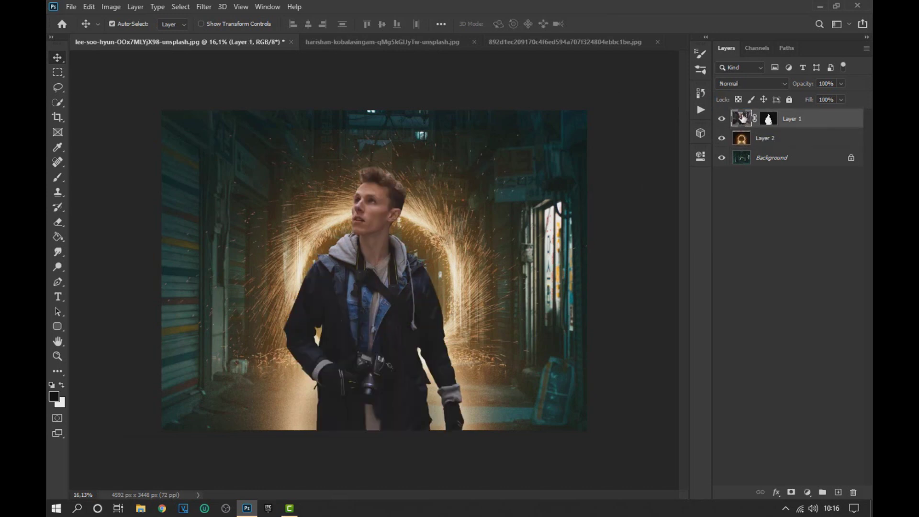
Scale the man down to 83.42% and move him down so he meets the canvas bottom in front of the portal.
key("ctrl+t")
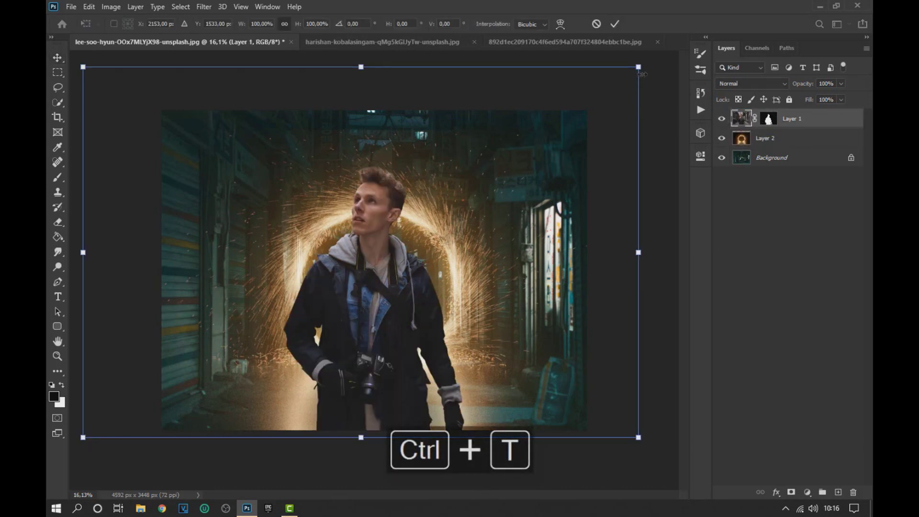
left_click_drag(640, 62, 613, 85)
left_click_drag(597, 148, 597, 156)
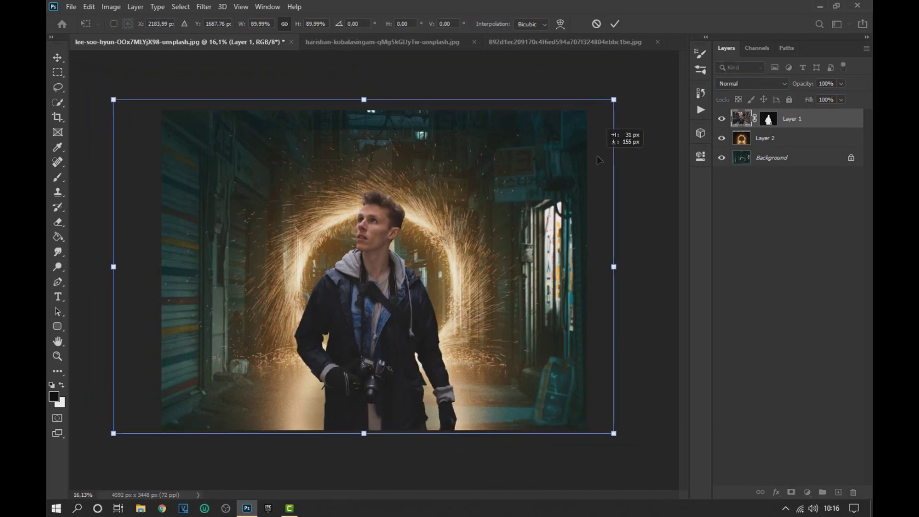
left_click_drag(611, 96, 596, 113)
left_click_drag(570, 158, 566, 169)
scroll(570, 166, "down", 3)
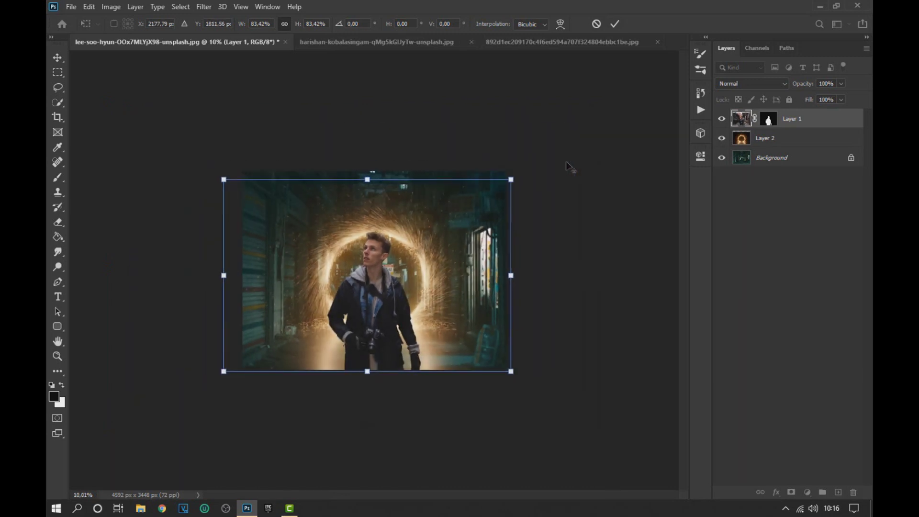
scroll(554, 163, "up", 1)
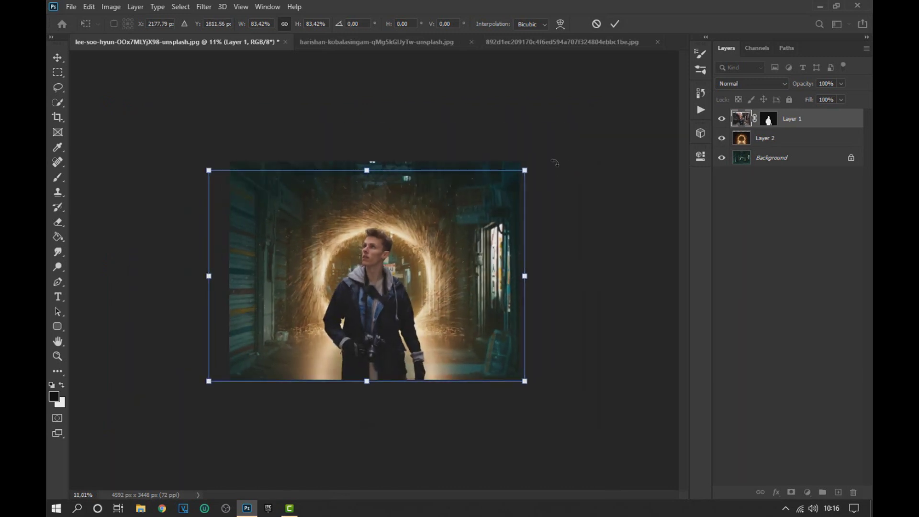
left_click(62, 59)
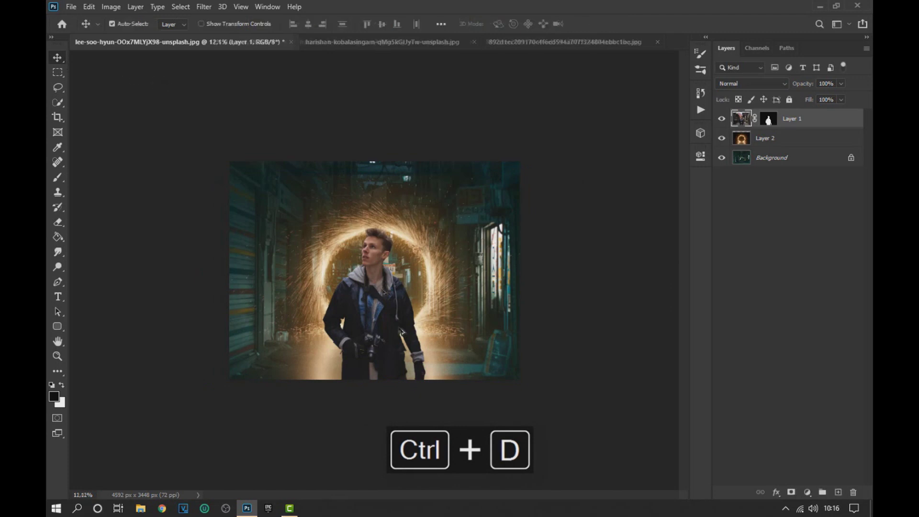
Scale the spark ring layer to 114.04% and move it so its lower edge meets the canvas bottom.
scroll(416, 355, "up", 6)
scroll(418, 358, "up", 1)
left_click(739, 143)
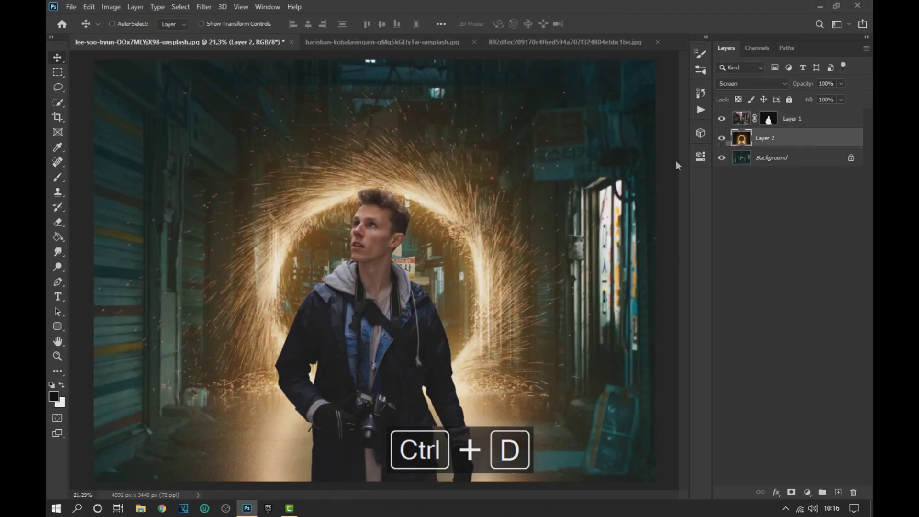
scroll(591, 185, "down", 3)
key("ctrl+t")
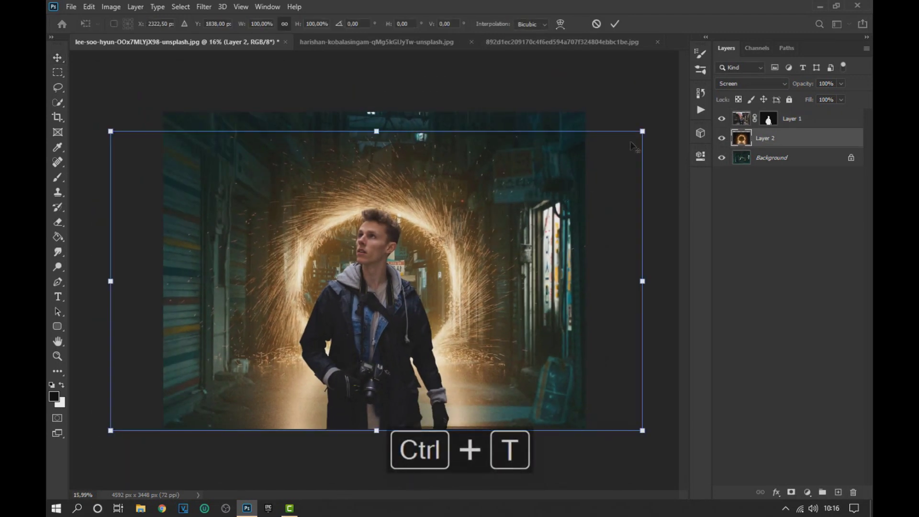
left_click_drag(643, 132, 679, 110)
left_click_drag(601, 207, 602, 185)
scroll(513, 215, "down", 6)
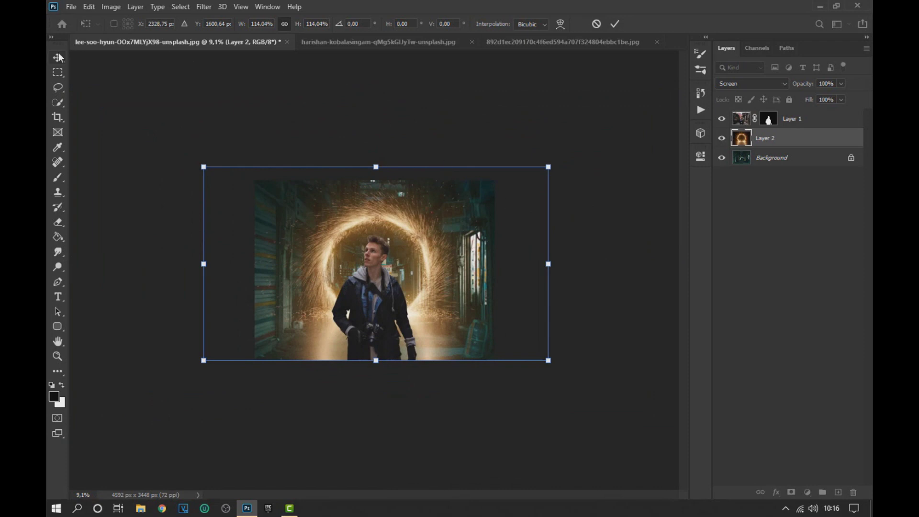
key("Return")
key("ctrl+0")
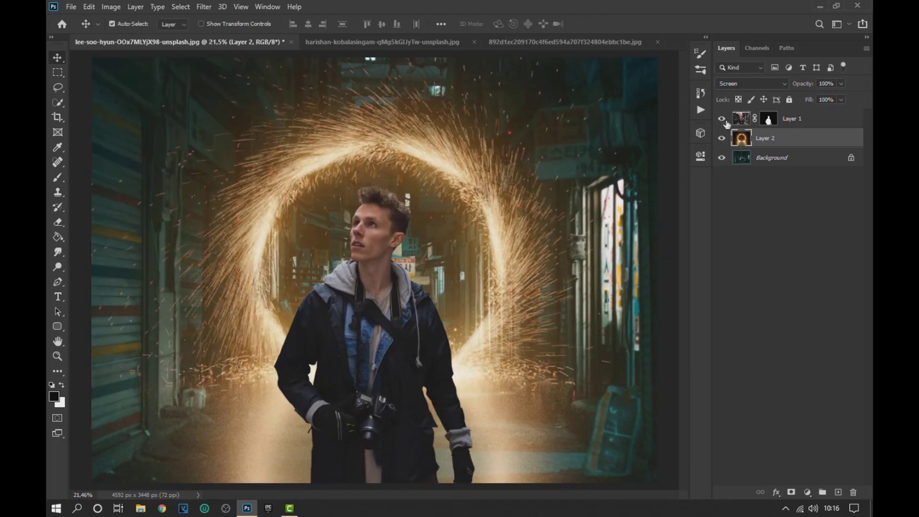
Hide the man's layer and recolour the spark ring teal with a Hue/Saturation hue shift of +137.
left_click(722, 119)
scroll(365, 324, "up", 3)
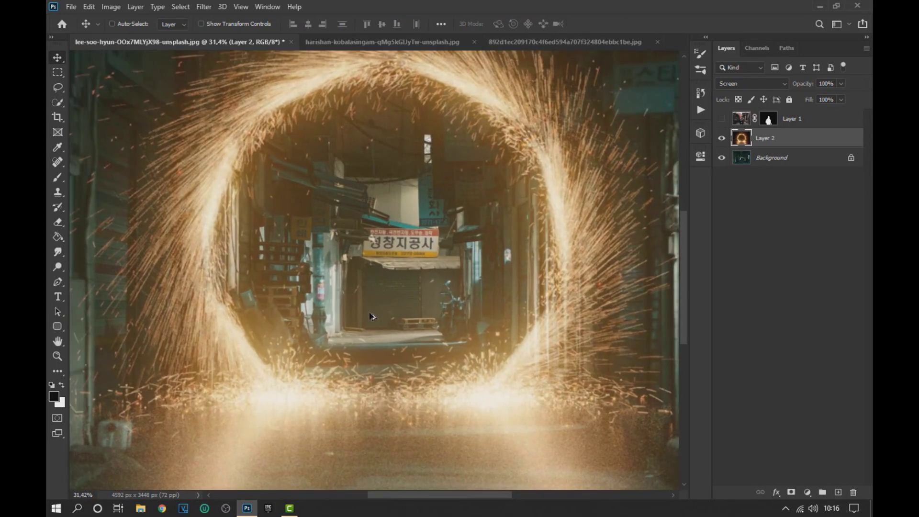
scroll(369, 314, "down", 2)
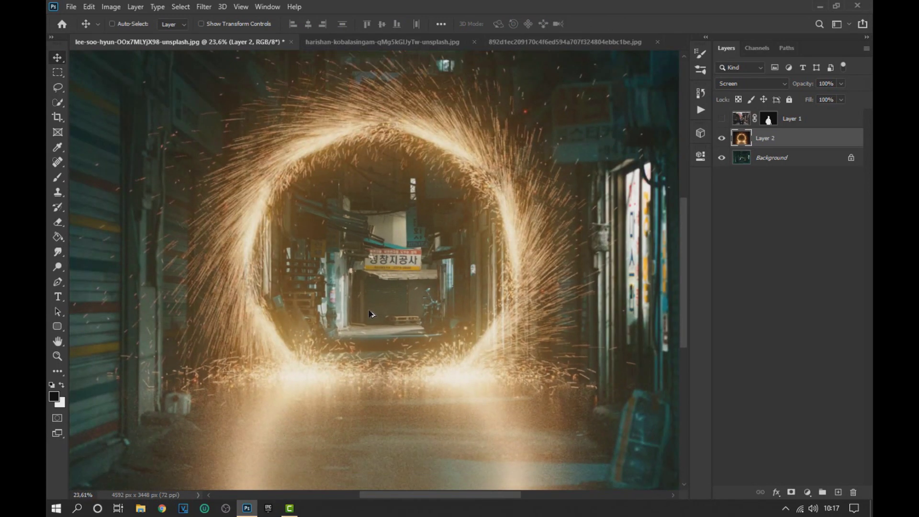
scroll(369, 315, "down", 2)
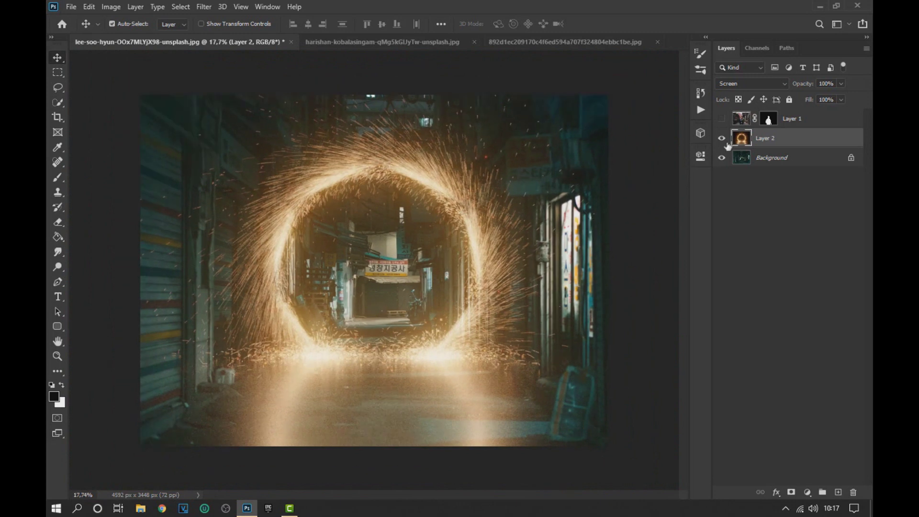
left_click(111, 6)
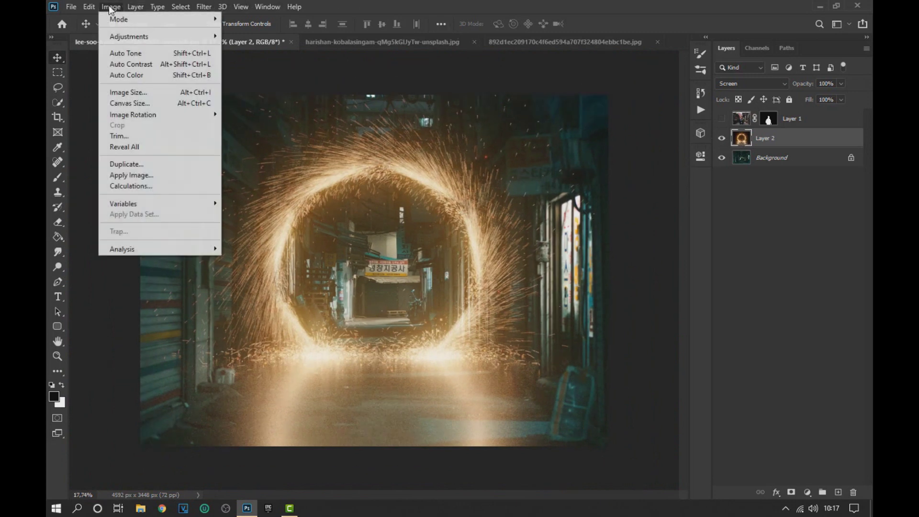
mouse_move(132, 38)
left_click(274, 96)
left_click_drag(651, 159, 697, 160)
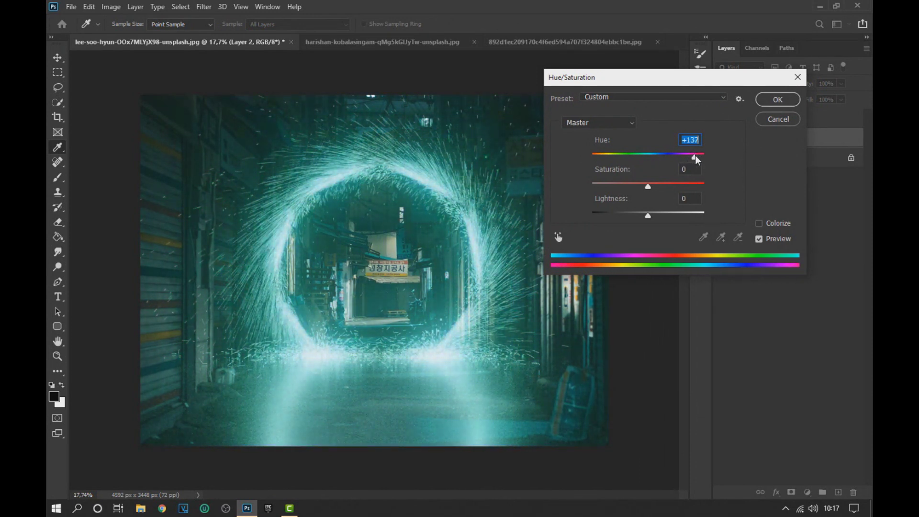
left_click(777, 100)
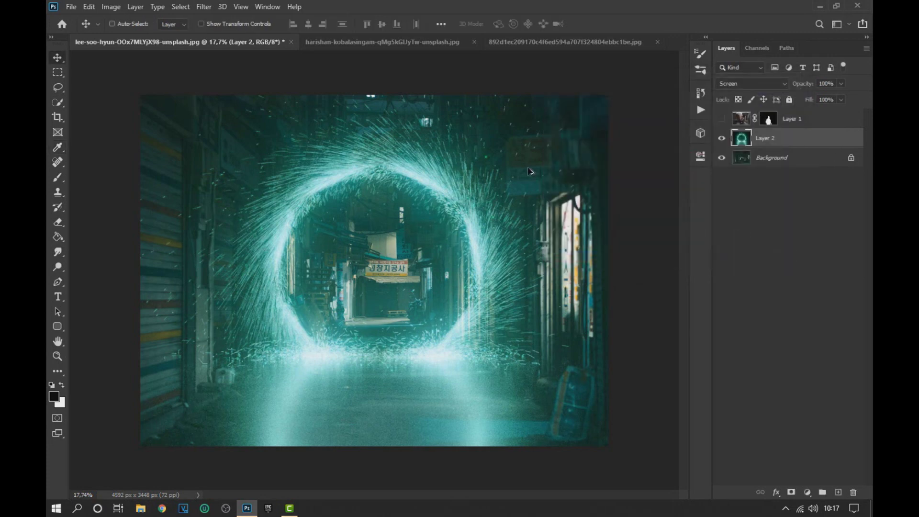
Show the man's layer and tint him with Color Balance midtones at Cyan-Red -36 and Magenta-Green +33.
key("ctrl+minus")
left_click(722, 119)
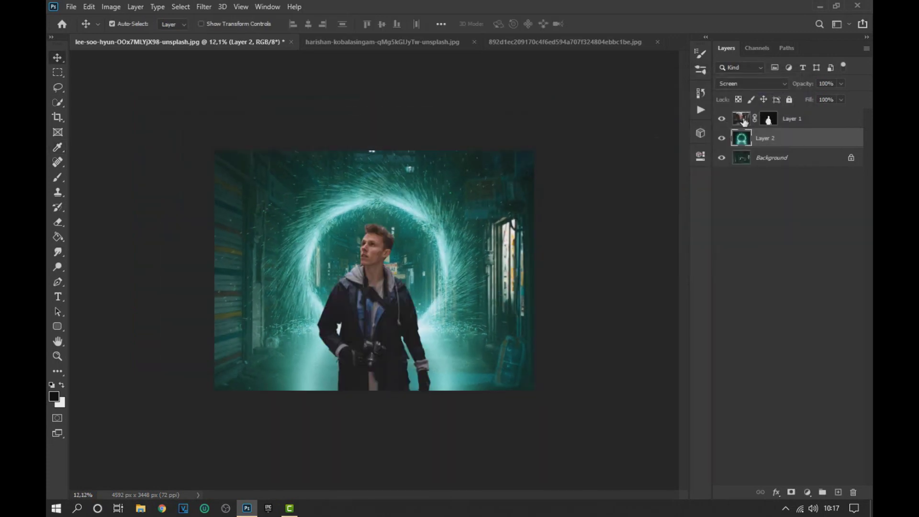
left_click(739, 122)
scroll(363, 333, "up", 3)
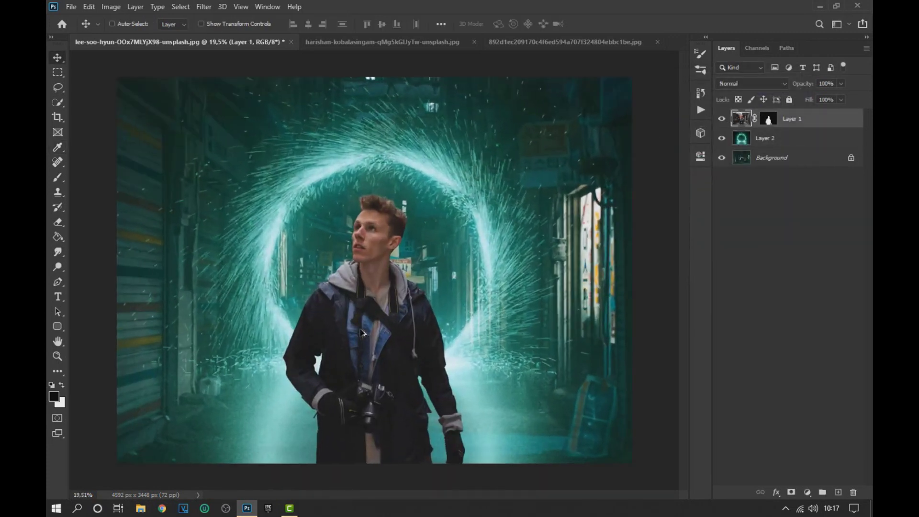
left_click(114, 7)
mouse_move(134, 35)
left_click(314, 97)
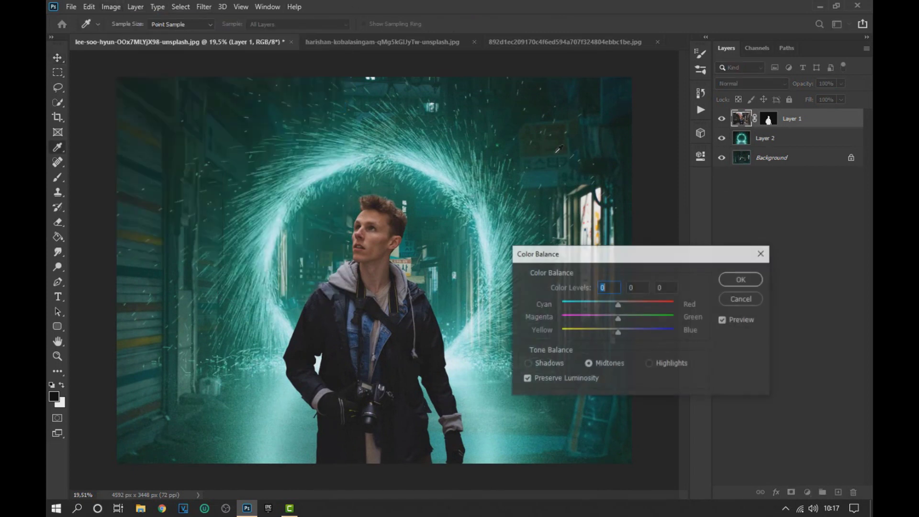
mouse_move(629, 318)
left_mouse_down()
mouse_move(645, 317)
mouse_move(598, 304)
mouse_move(637, 320)
left_mouse_up()
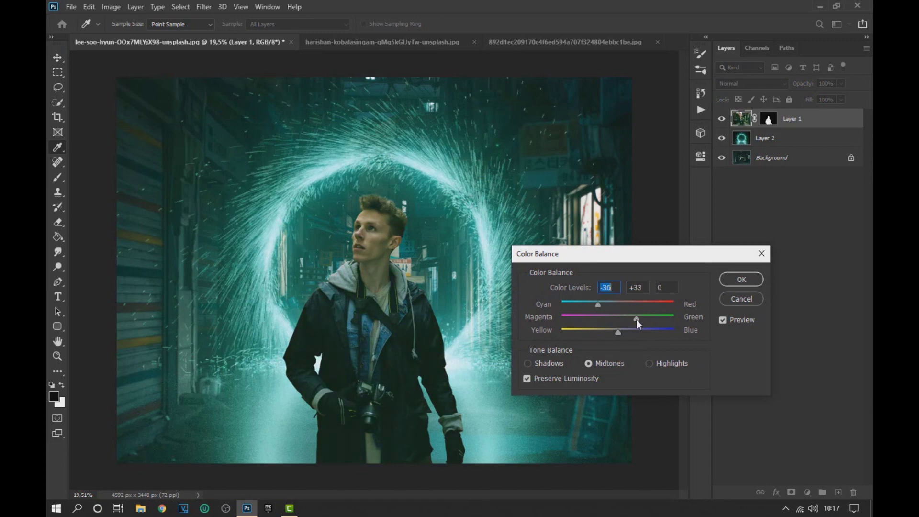
left_click(743, 278)
key("v")
scroll(480, 283, "down", 3)
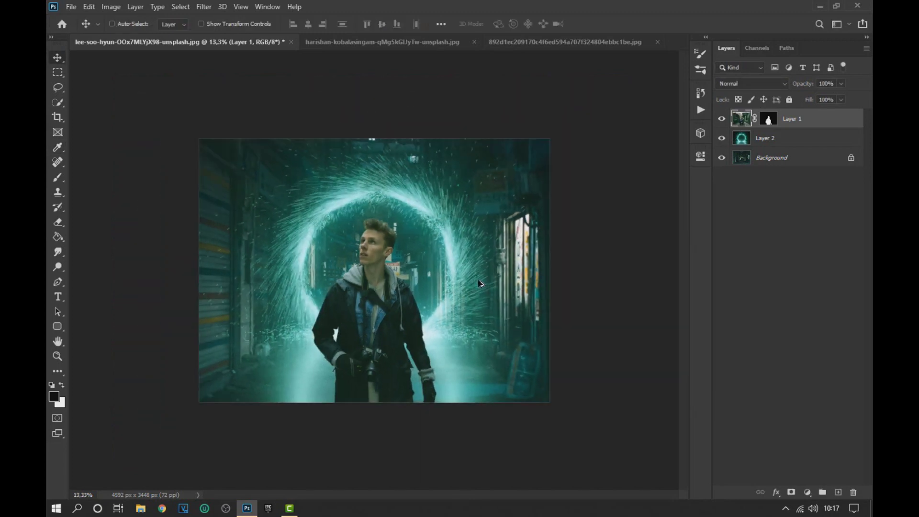
scroll(480, 283, "up", 2)
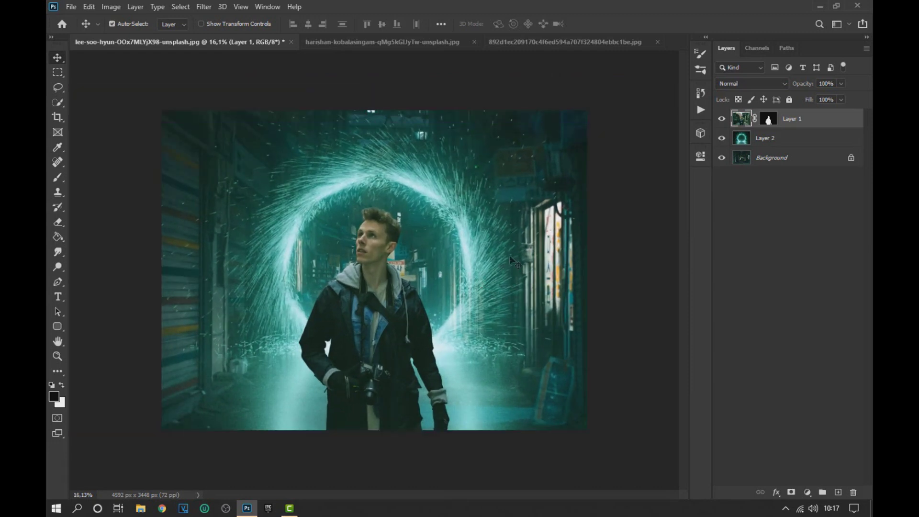
Hide the man's layer and duplicate the Background alley layer.
left_click(720, 120)
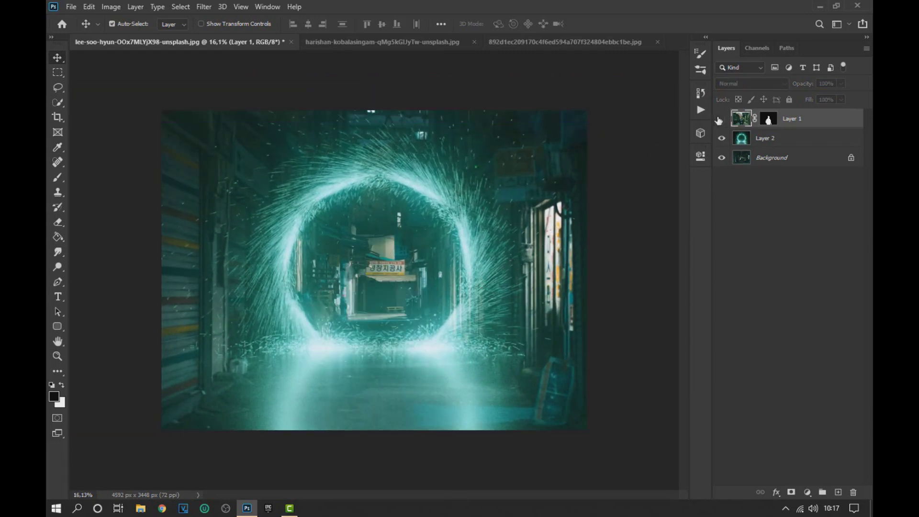
left_click(760, 138)
left_click(761, 160)
key("ctrl+j")
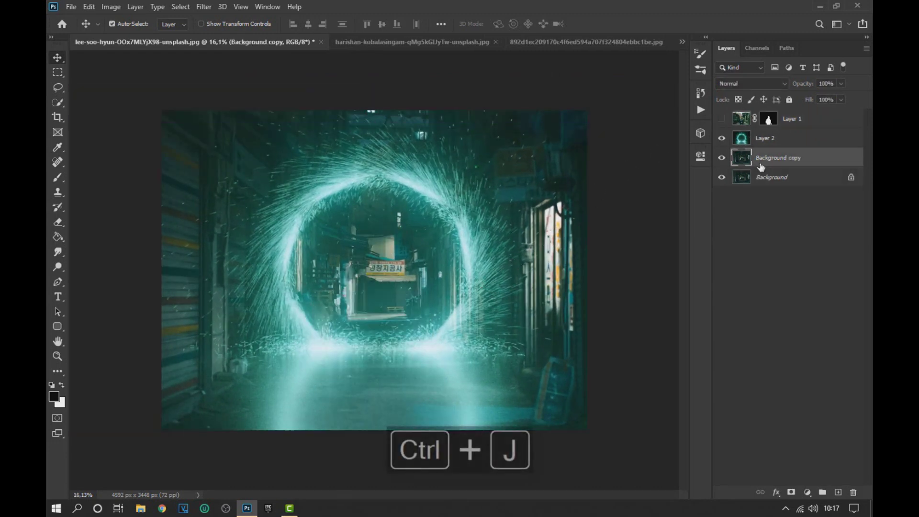
Apply the Twirl distortion filter to the duplicated alley layer, swirling it inside the portal.
left_click(206, 7)
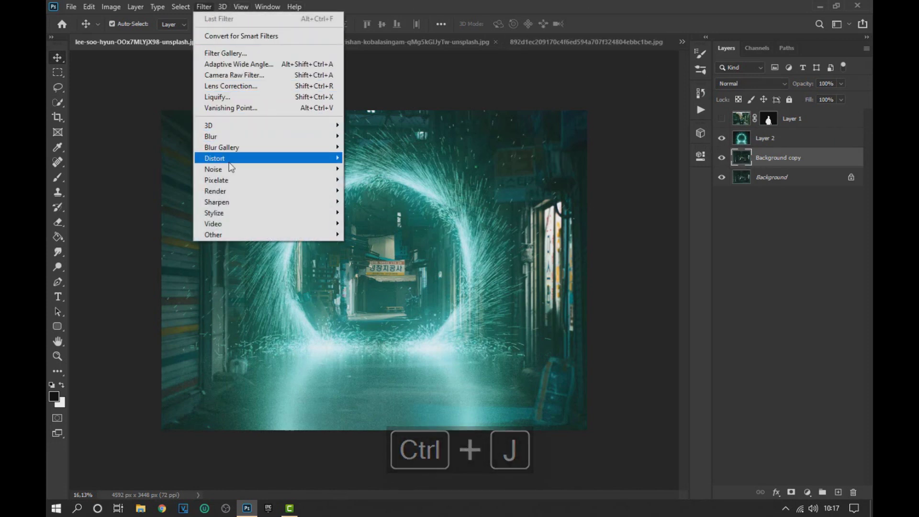
mouse_move(266, 159)
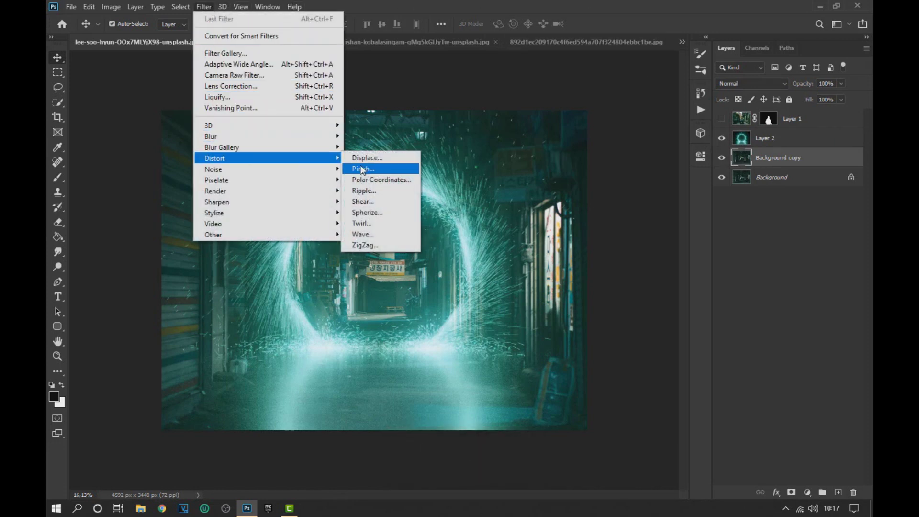
left_click(372, 224)
left_click(347, 268)
left_click(346, 269)
left_click(347, 269)
left_click(347, 269)
left_click(346, 269)
left_click(347, 269)
left_click_drag(423, 295, 463, 295)
left_click(529, 127)
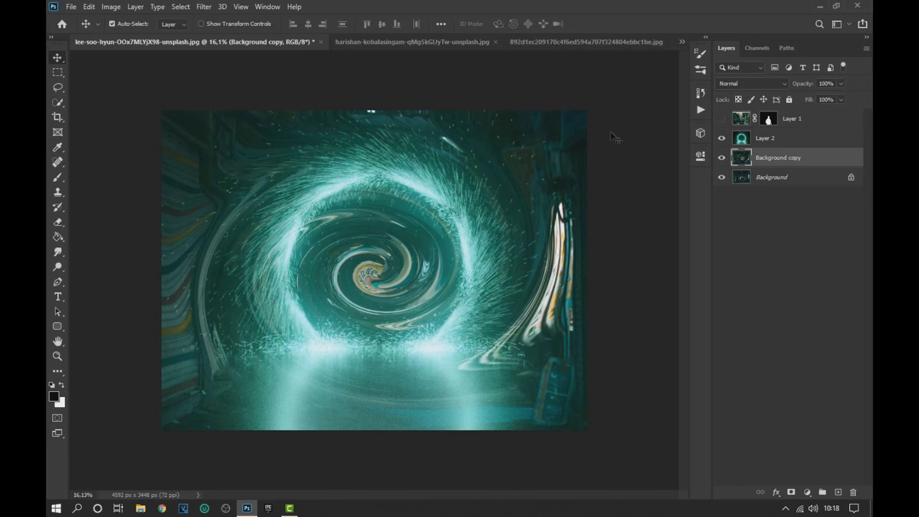
Mask the twirled copy, painting black with a 992 px brush over the left wall and at 51% opacity over the bright window on the right.
left_click(792, 492)
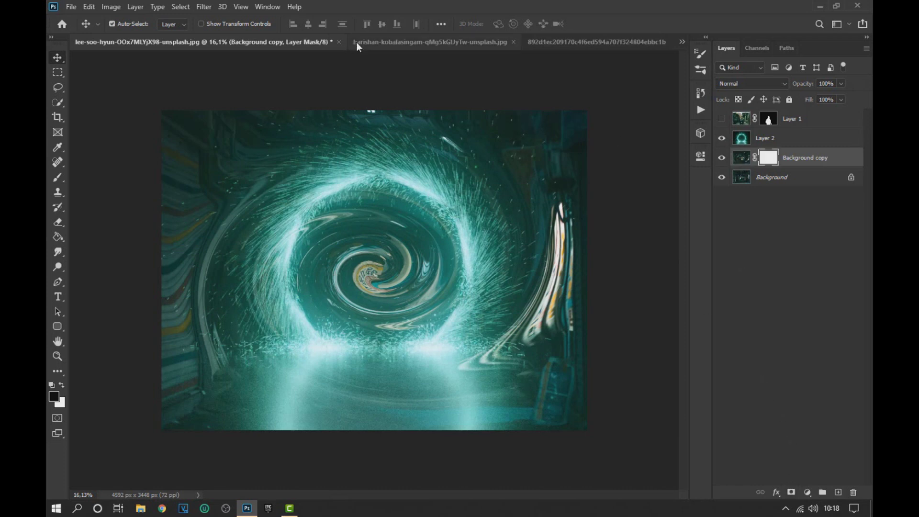
left_click(57, 180)
left_click_drag(193, 130, 204, 117)
left_click(130, 24)
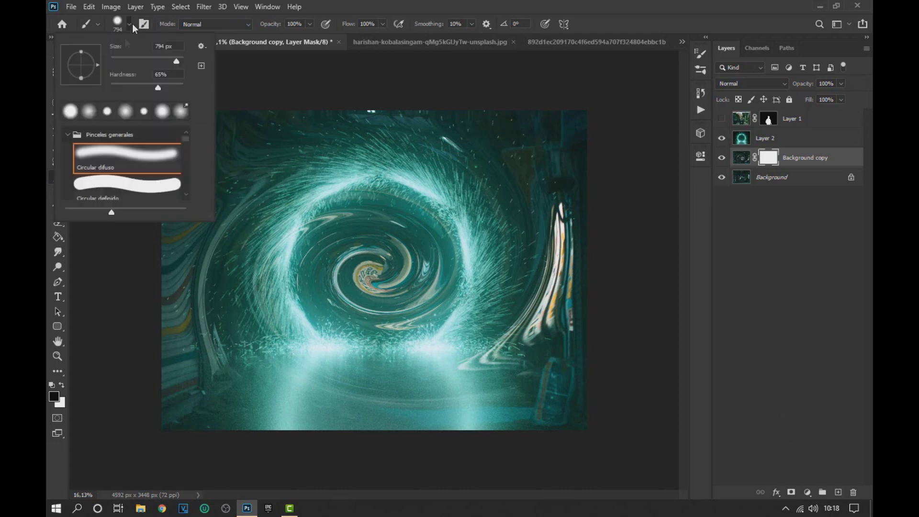
left_click(240, 124)
left_click_drag(207, 141, 219, 144)
mouse_move(175, 226)
left_mouse_down()
mouse_move(165, 287)
mouse_move(182, 364)
left_mouse_up()
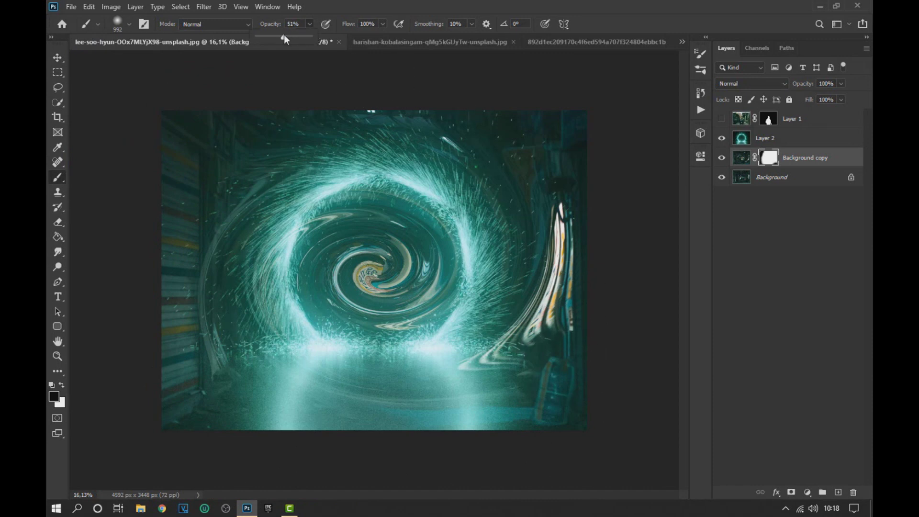
left_click(283, 37)
left_click_drag(560, 302, 558, 244)
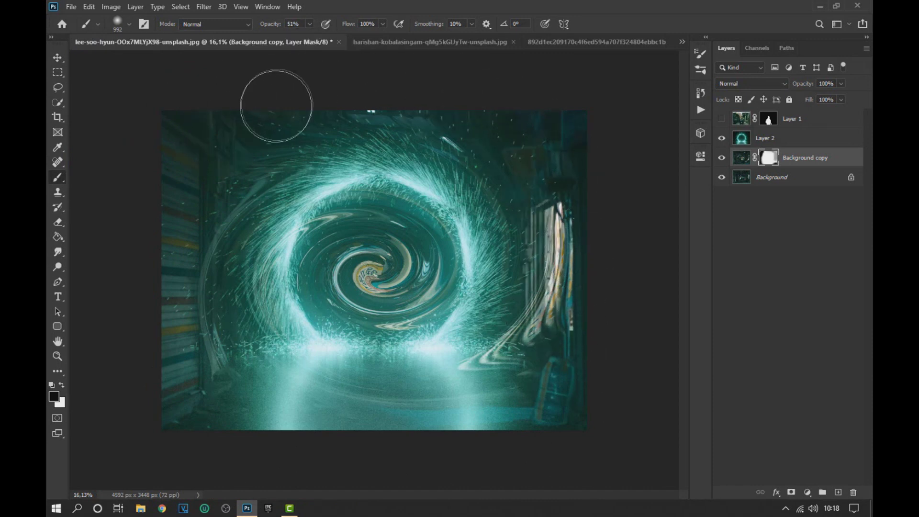
Set the twirled copy's blend mode to Lighten and paint its right-hand streaks black at 28% brush opacity.
left_click(742, 158)
left_click(751, 84)
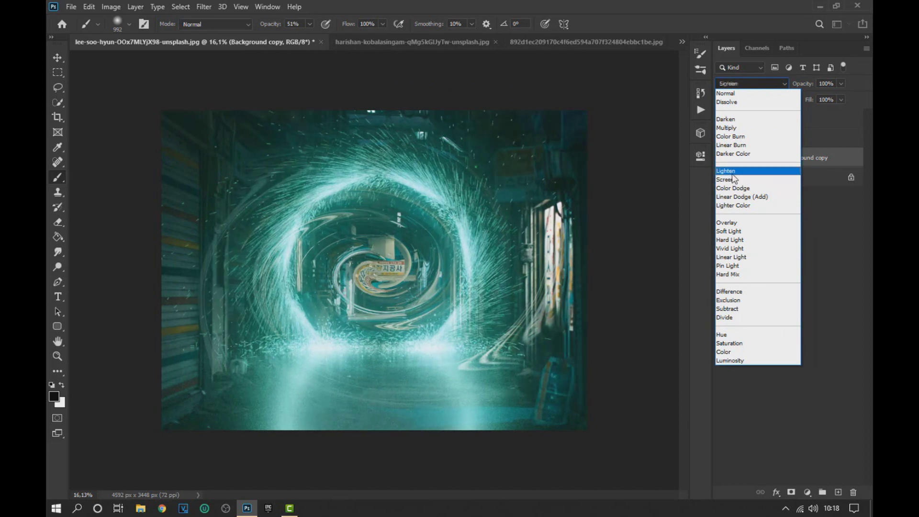
left_click(728, 171)
left_click(297, 37)
mouse_move(527, 277)
left_mouse_down()
mouse_move(543, 303)
mouse_move(523, 346)
left_mouse_up()
Try painting out the swirl in the portal's centre on the twirled copy, and undo the strokes.
mouse_move(363, 248)
left_mouse_down()
mouse_move(374, 274)
mouse_move(349, 269)
mouse_move(377, 272)
left_mouse_up()
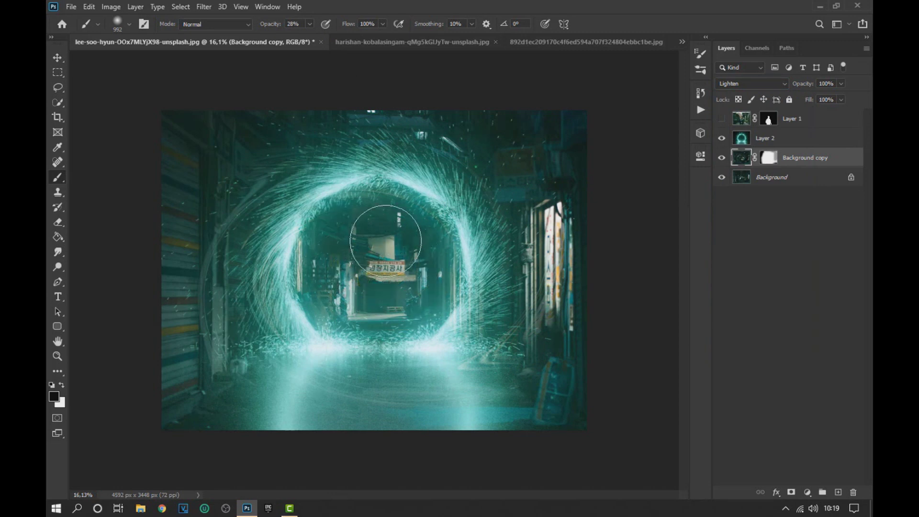
key("s")
key("ctrl+z")
scroll(399, 248, "down", 2)
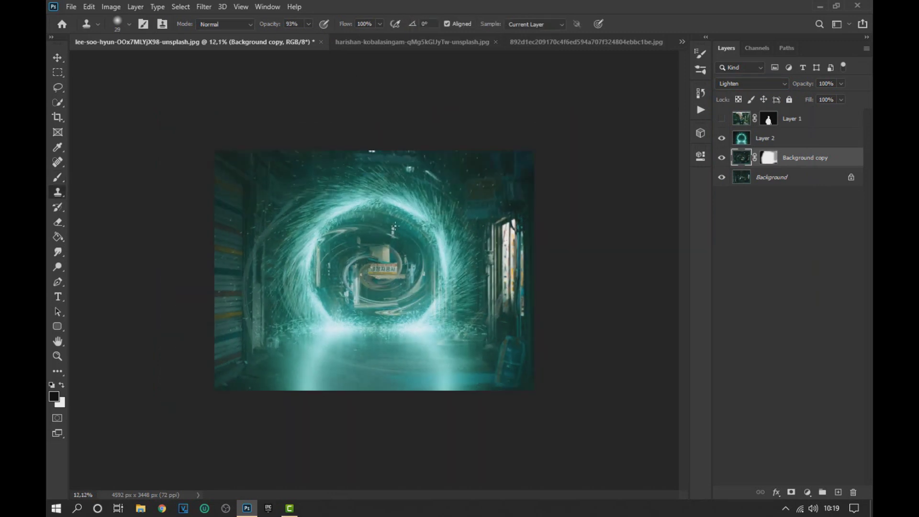
Fade the swirl around the shop sign in the portal's centre with black brush strokes at 28% opacity.
left_click(62, 178)
scroll(381, 271, "up", 3)
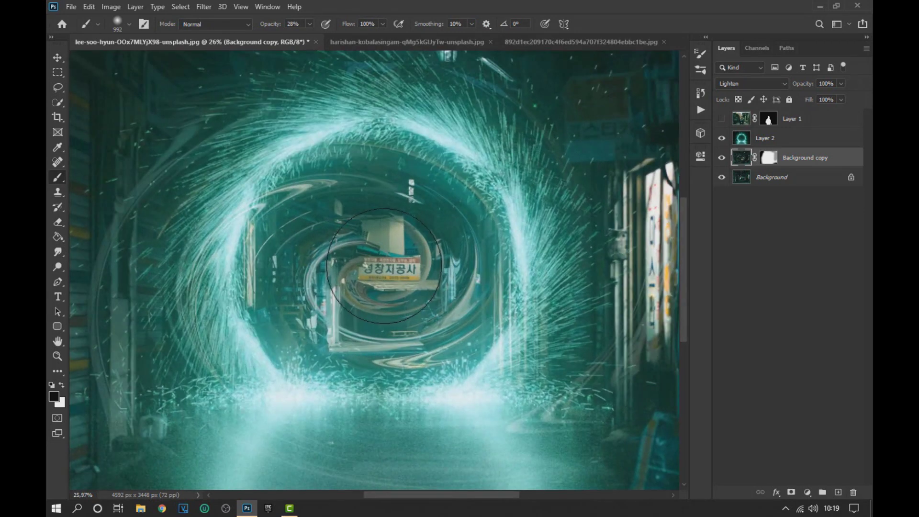
mouse_move(380, 270)
left_mouse_down()
mouse_move(358, 270)
mouse_move(387, 255)
left_mouse_up()
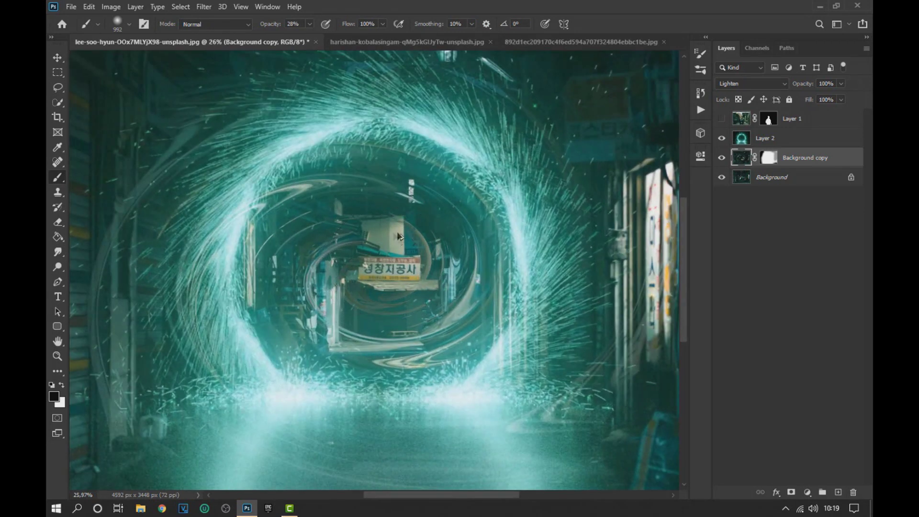
Examine the twirled alley with the spark ring layer hidden, and show the ring again.
scroll(398, 229, "down", 7)
left_click(722, 138)
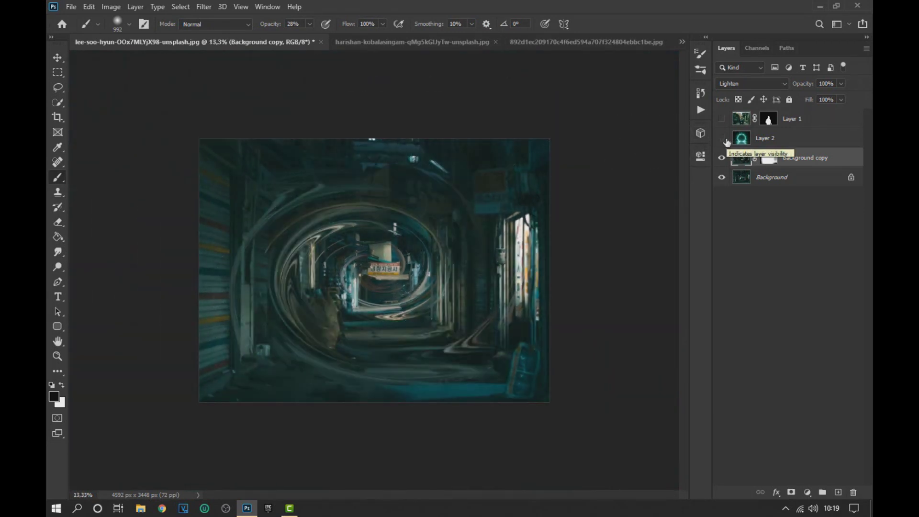
left_click(722, 139)
left_click(721, 176)
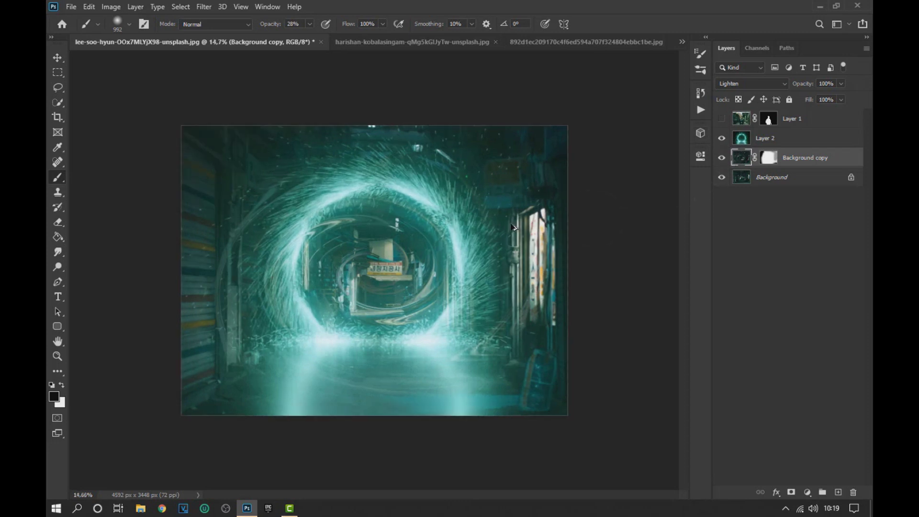
Switch to the Move tool and show the man's layer again in front of the swirling portal.
scroll(377, 275, "up", 1)
left_click(57, 58)
scroll(498, 212, "down", 1)
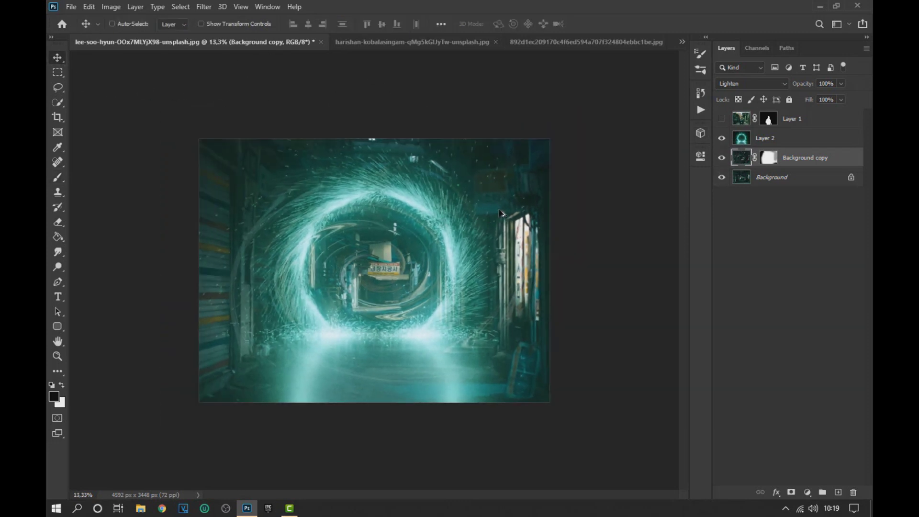
left_click(722, 119)
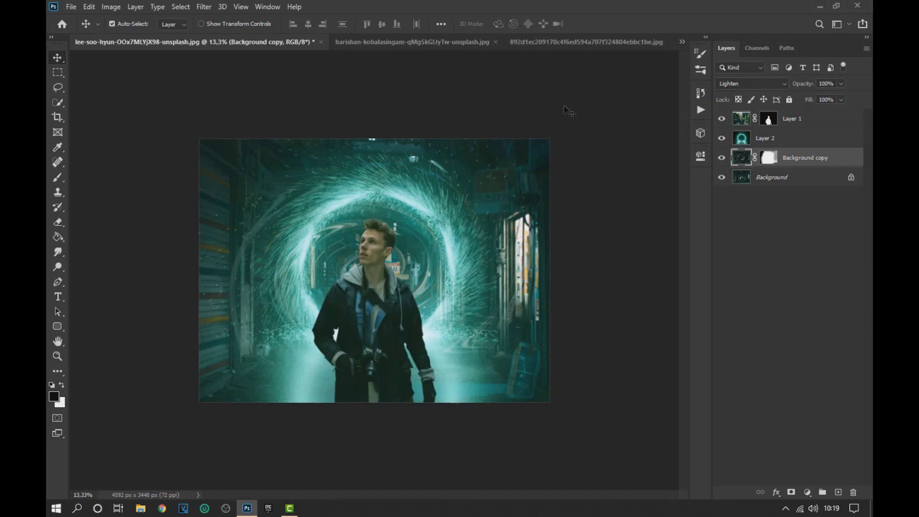
scroll(376, 298, "up", 5)
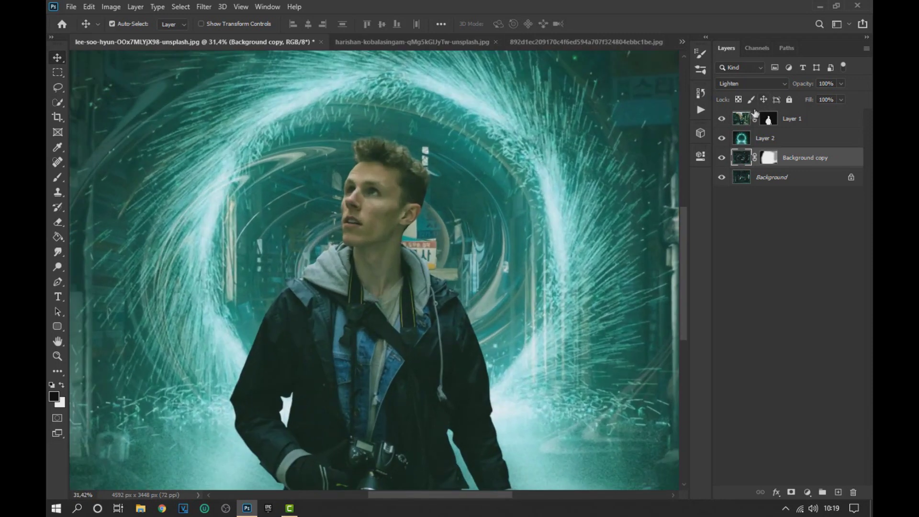
Brighten the jacket's shoulders and sleeves on the man's layer with the Dodge tool, using Midtones range and 100% exposure.
left_click(743, 118)
left_click(57, 266)
left_click_drag(244, 220, 206, 231)
right_click(58, 265)
left_click(91, 268)
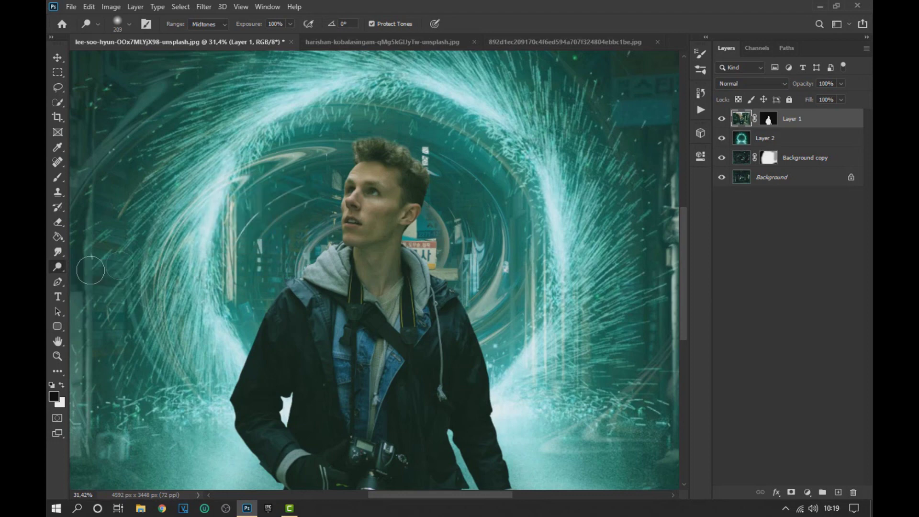
scroll(432, 297, "up", 5)
mouse_move(433, 297)
left_mouse_down()
mouse_move(417, 284)
mouse_move(473, 340)
mouse_move(477, 304)
mouse_move(496, 334)
mouse_move(396, 236)
mouse_move(332, 119)
mouse_move(371, 281)
mouse_move(357, 239)
mouse_move(378, 316)
mouse_move(378, 370)
left_mouse_up()
scroll(406, 386, "down", 1)
scroll(405, 387, "down", 3)
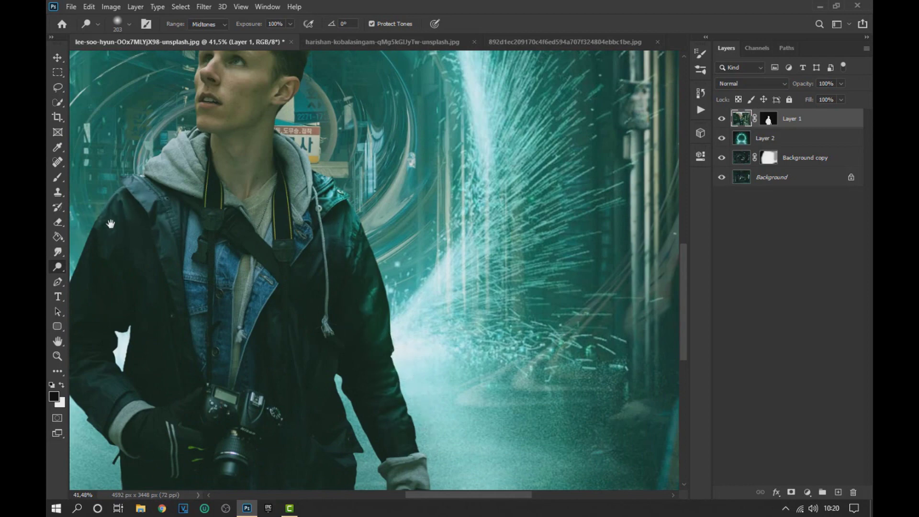
left_click_drag(111, 224, 219, 225)
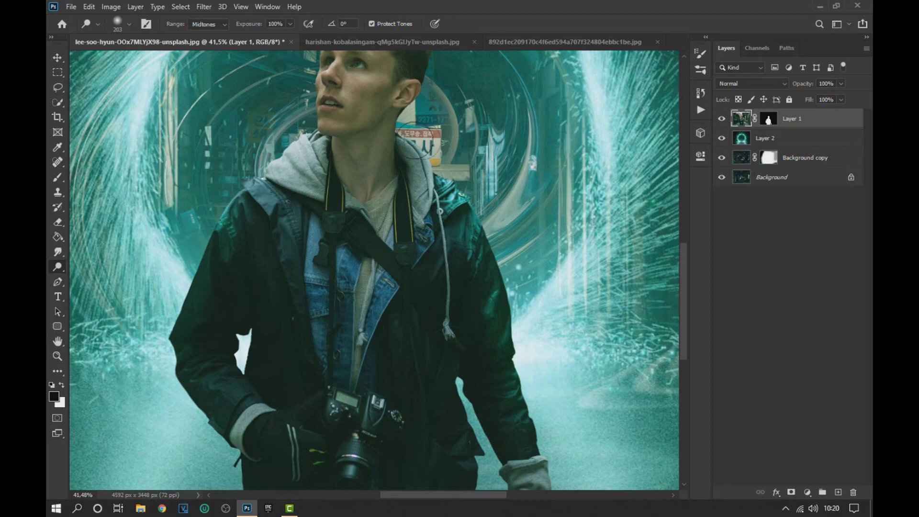
Dodge the edges of the man's face, hair and neck with the same midtone settings, and switch to the Move tool.
scroll(465, 184, "up", 3)
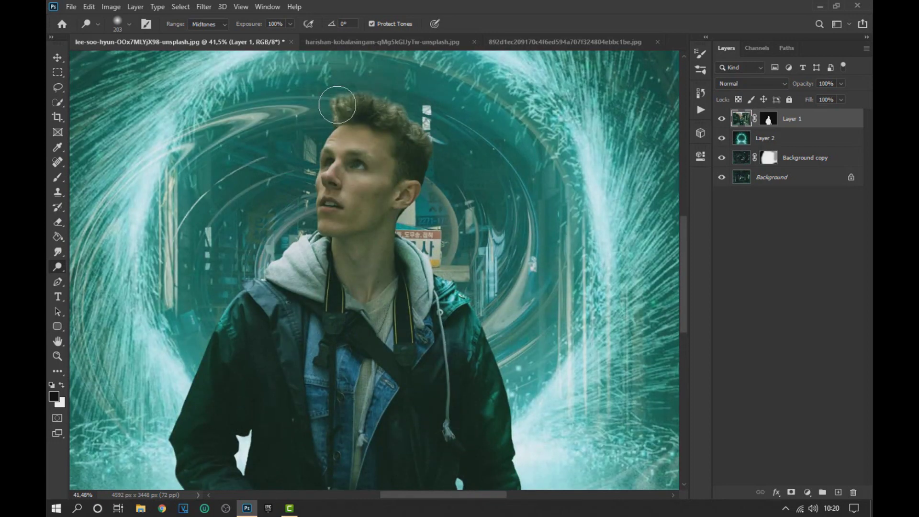
left_click_drag(322, 132, 311, 222)
left_click_drag(399, 223, 436, 167)
scroll(413, 264, "down", 3)
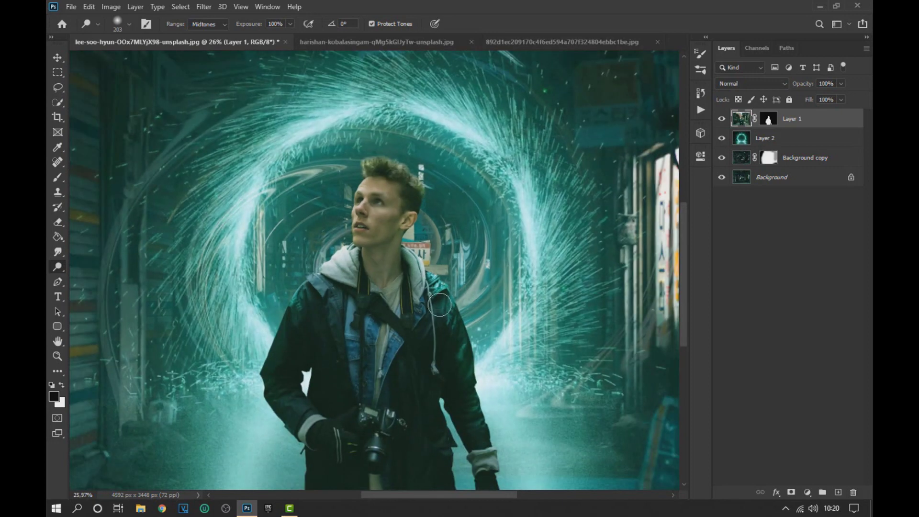
scroll(346, 443, "down", 1)
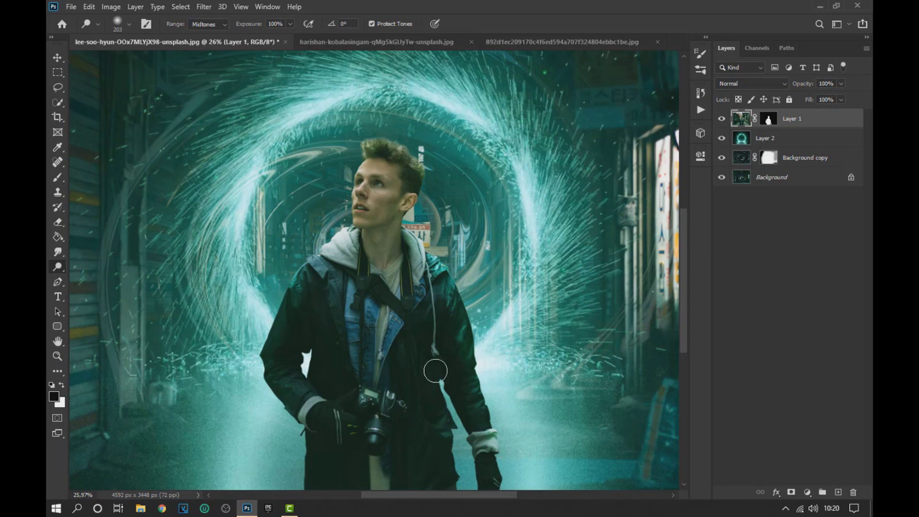
scroll(429, 355, "down", 2)
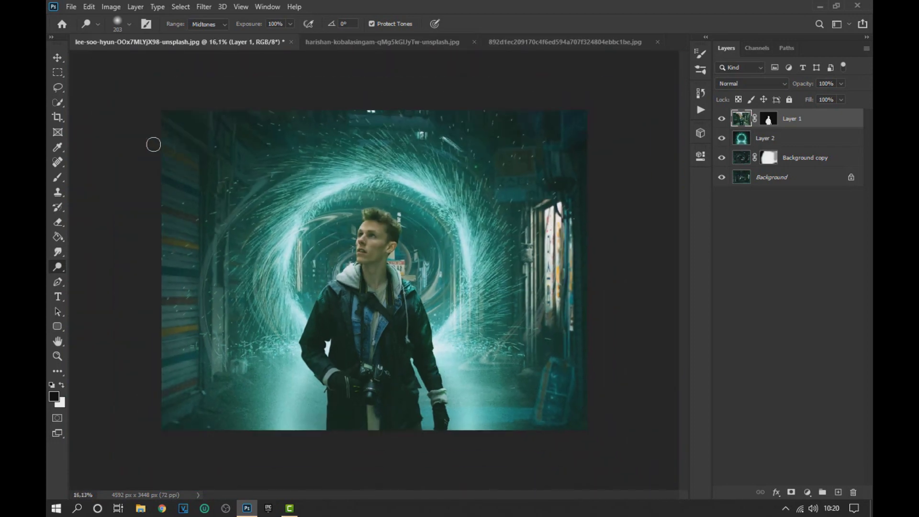
left_click(60, 61)
scroll(386, 223, "down", 1)
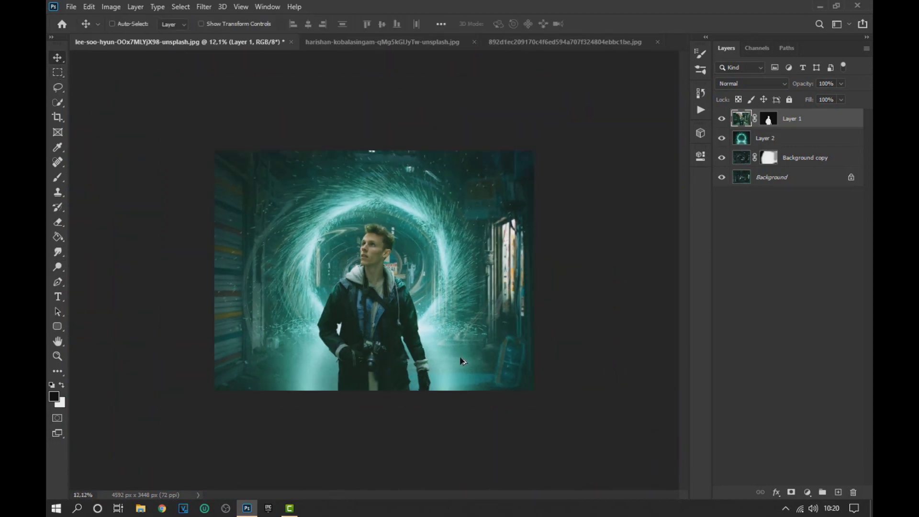
Add a mask to the spark ring layer and fade its glow over the alley's lower-left floor with a black brush.
left_click(764, 138)
mouse_move(432, 250)
left_mouse_down()
mouse_move(443, 248)
mouse_move(432, 252)
left_mouse_up()
left_click(792, 492)
left_click(58, 177)
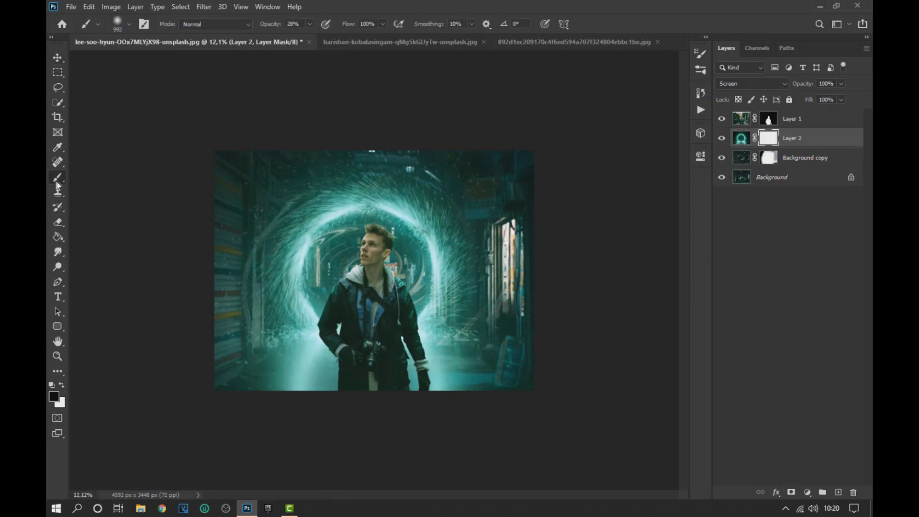
scroll(344, 287, "up", 5)
left_click_drag(204, 343, 143, 373)
left_click(310, 24)
left_click_drag(312, 37, 339, 38)
left_click(159, 398)
scroll(235, 362, "down", 5)
Lower the brush opacity and fade the ring layer's glow along the left wall and the lower-right floor.
left_click(310, 24)
left_click_drag(311, 36, 292, 36)
mouse_move(228, 177)
left_mouse_down()
mouse_move(296, 140)
mouse_move(211, 250)
mouse_move(239, 356)
left_mouse_up()
mouse_move(524, 359)
left_mouse_down()
mouse_move(433, 131)
mouse_move(547, 369)
left_mouse_up()
Restore part of the ring layer's glow left of the portal on its mask with white brush strokes at 24% opacity.
scroll(547, 369, "up", 5)
left_click(61, 385)
left_click(310, 24)
left_click_drag(311, 36, 302, 37)
left_click_drag(222, 312, 229, 328)
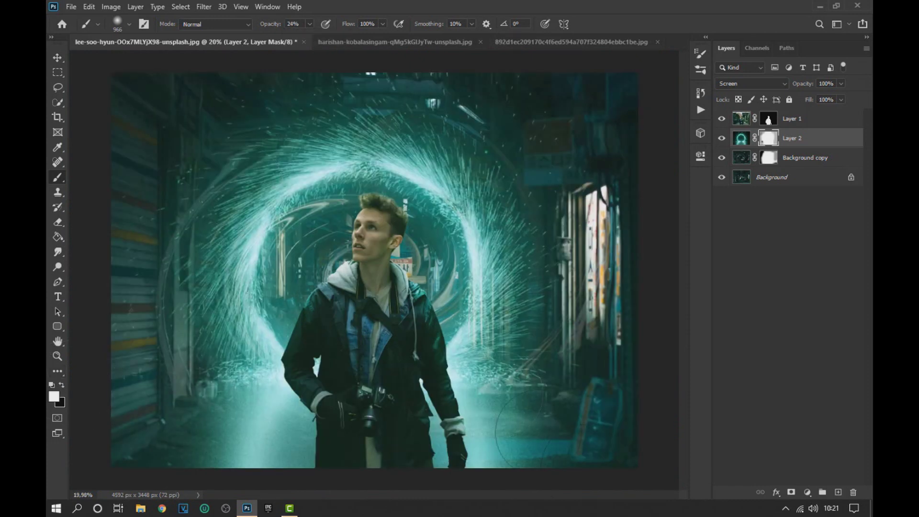
Add a Color Lookup adjustment above the man's layer using the 2Strip.look 3D LUT.
left_click(58, 58)
left_click(740, 119)
scroll(478, 268, "down", 3)
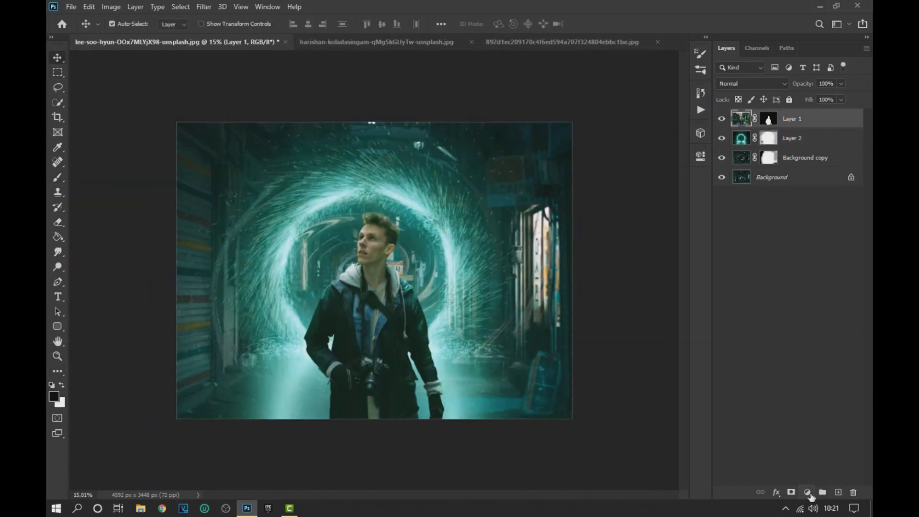
left_click(809, 494)
left_click(821, 434)
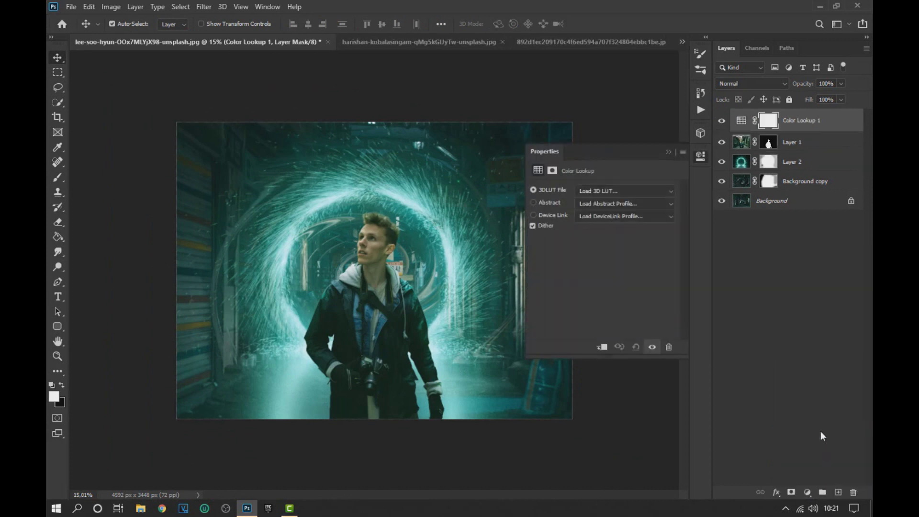
left_click(669, 191)
left_click(601, 40)
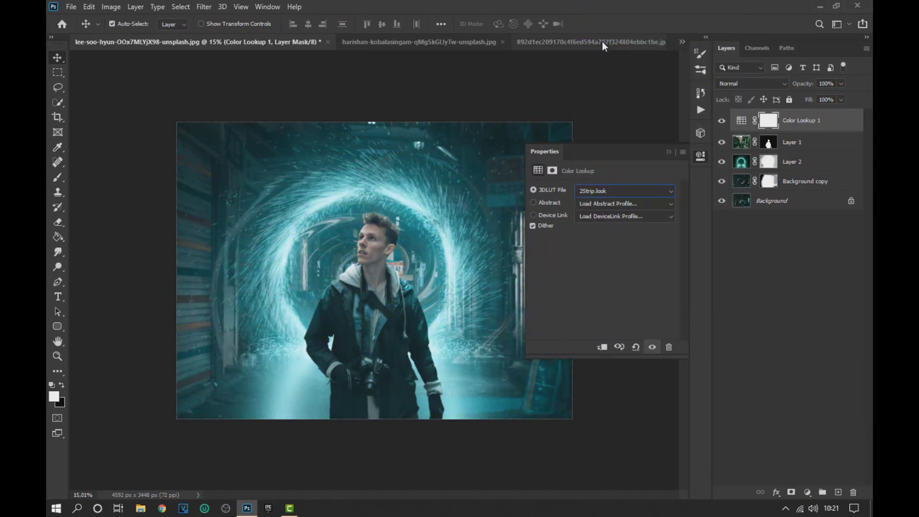
Set the Color Lookup adjustment's blend mode to Lighten and its opacity to 69%.
left_click(752, 83)
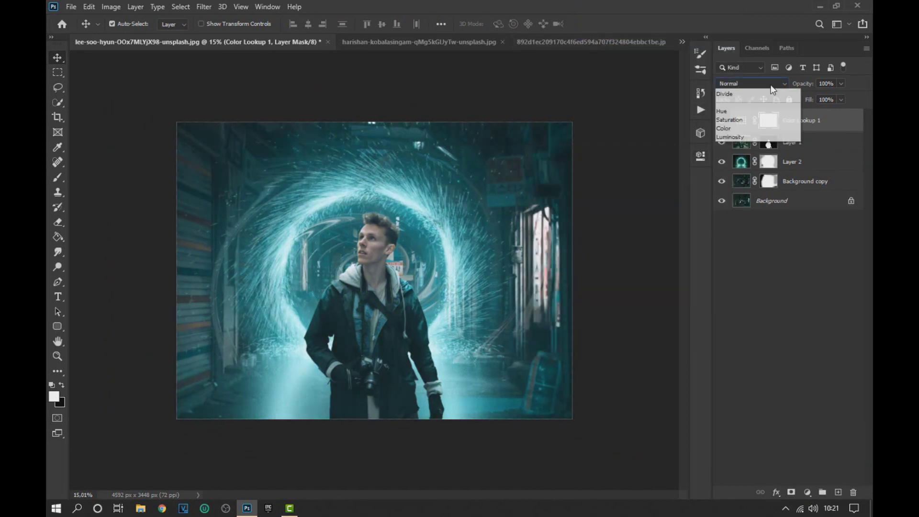
left_click(734, 173)
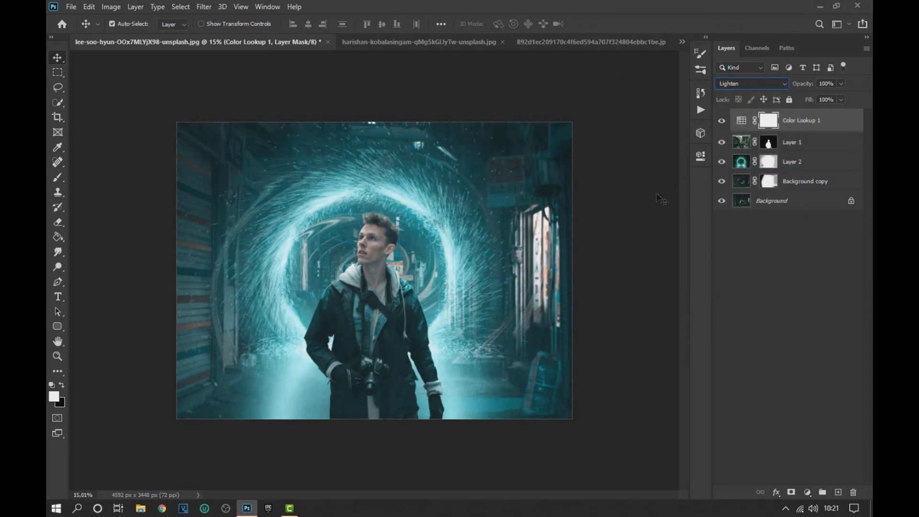
left_click(803, 245)
left_click(778, 125)
scroll(547, 243, "down", 3)
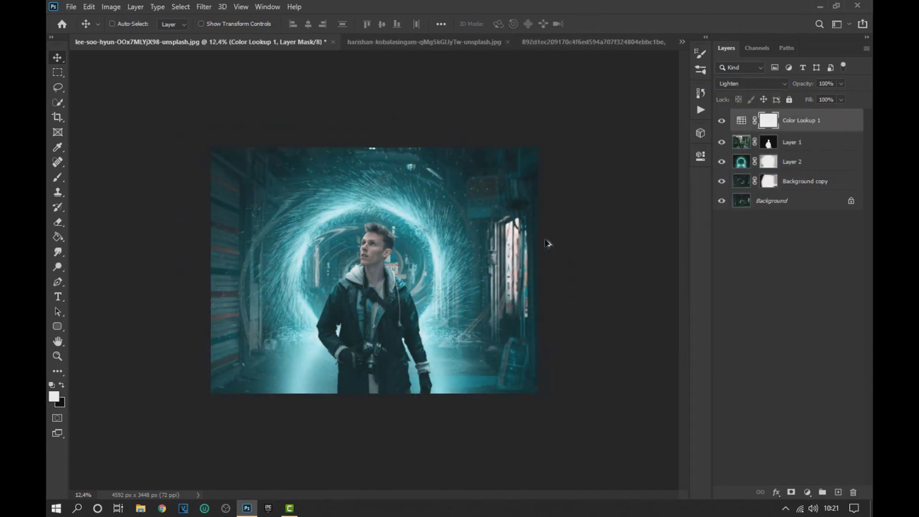
left_click(841, 84)
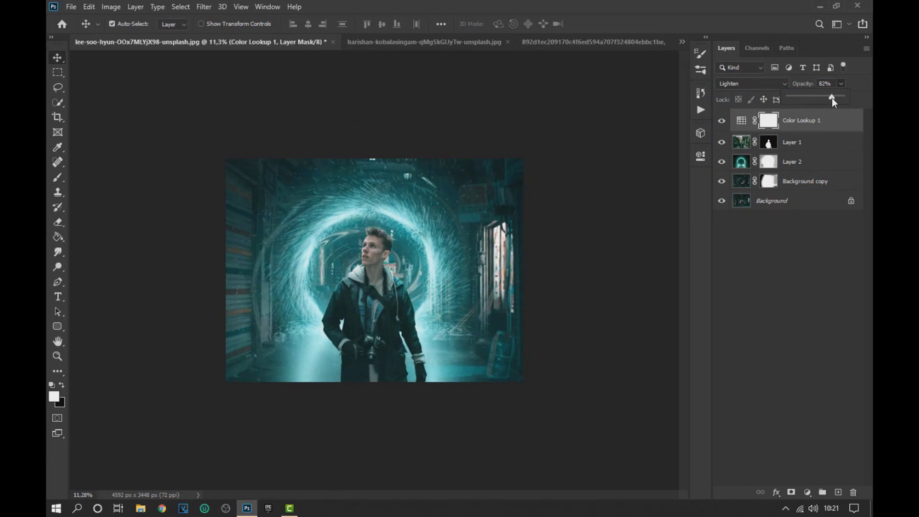
left_click(742, 121)
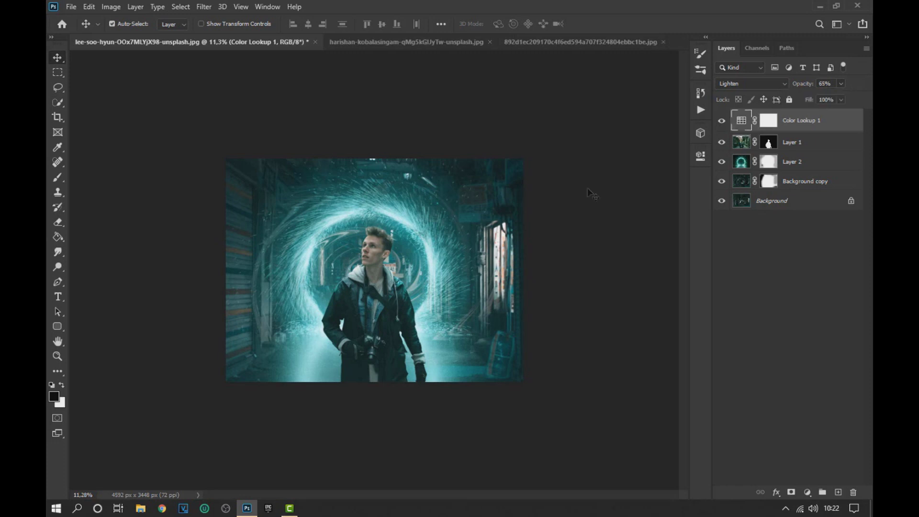
Add a Hue/Saturation adjustment above the Color Lookup with saturation at about -20, and check its effect on the image.
key("ctrl+plus")
left_click(810, 493)
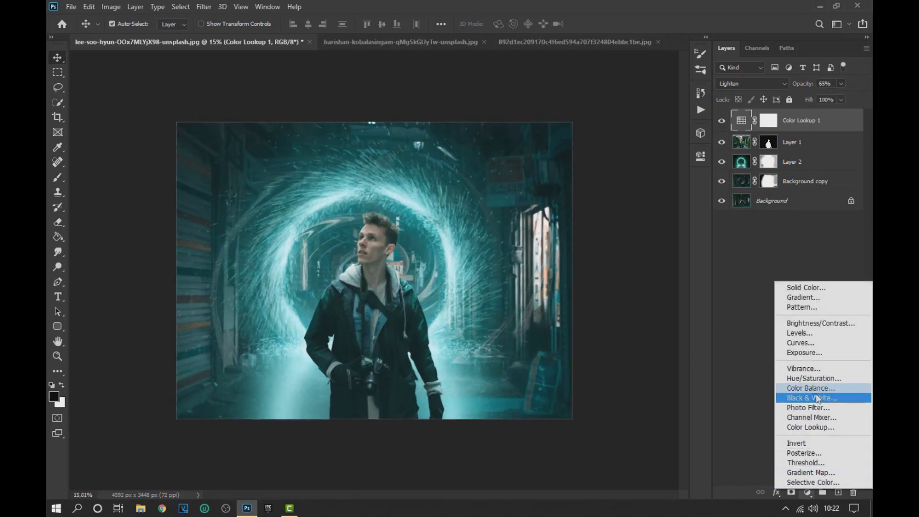
left_click(814, 379)
left_click_drag(603, 252, 593, 256)
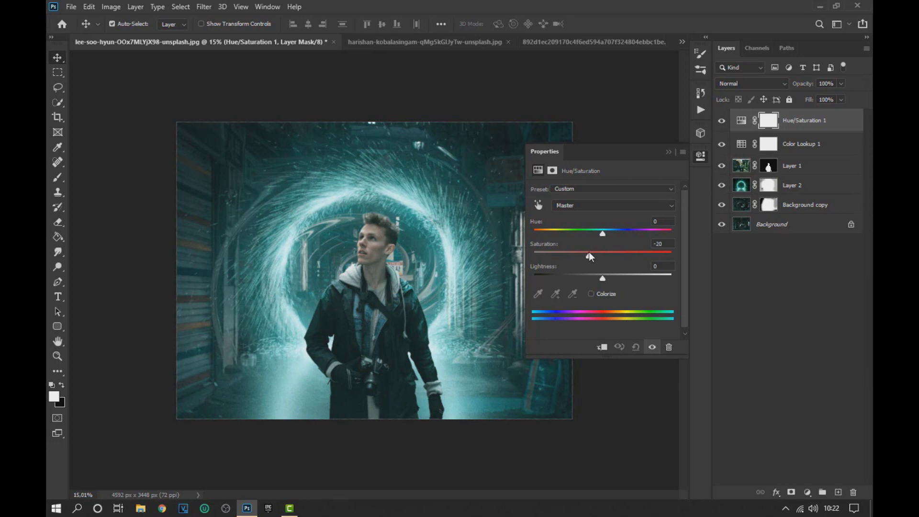
left_click(700, 157)
left_click(722, 121)
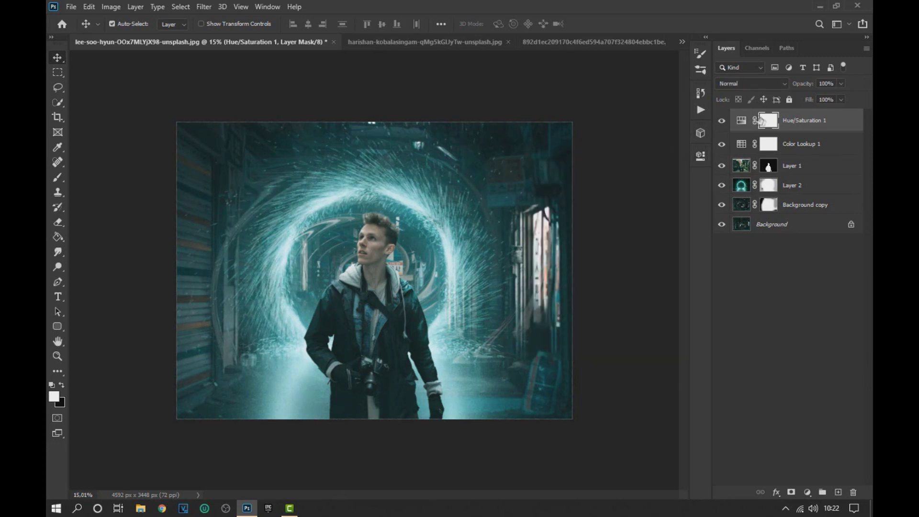
Mask the Hue/Saturation adjustment off the glowing portal ring with black brush strokes at 70% opacity.
left_click(59, 179)
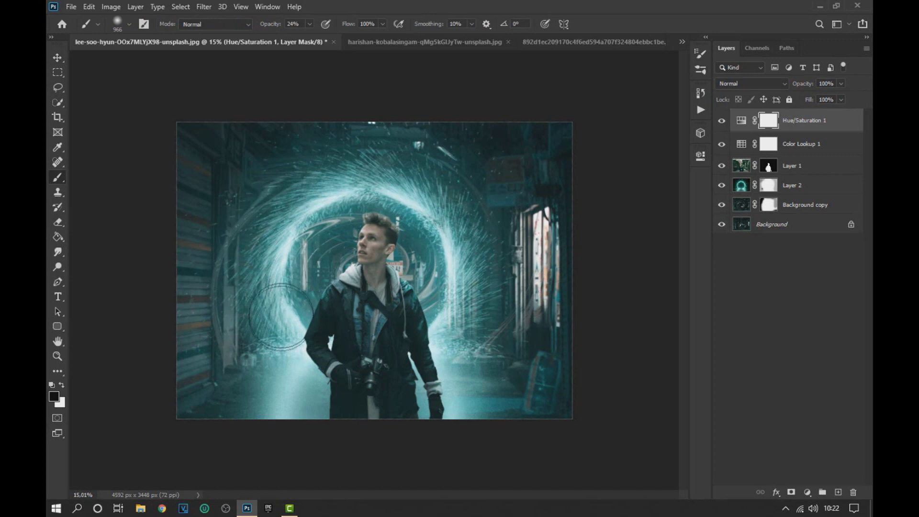
left_click(310, 24)
left_click_drag(310, 37, 336, 36)
mouse_move(283, 325)
left_mouse_down()
mouse_move(283, 219)
mouse_move(410, 198)
mouse_move(450, 291)
mouse_move(451, 336)
left_mouse_up()
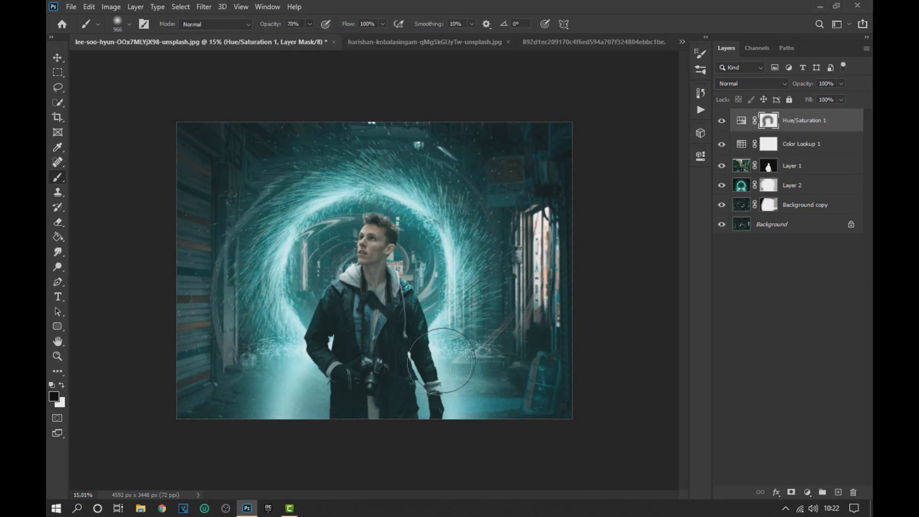
key("ctrl+minus")
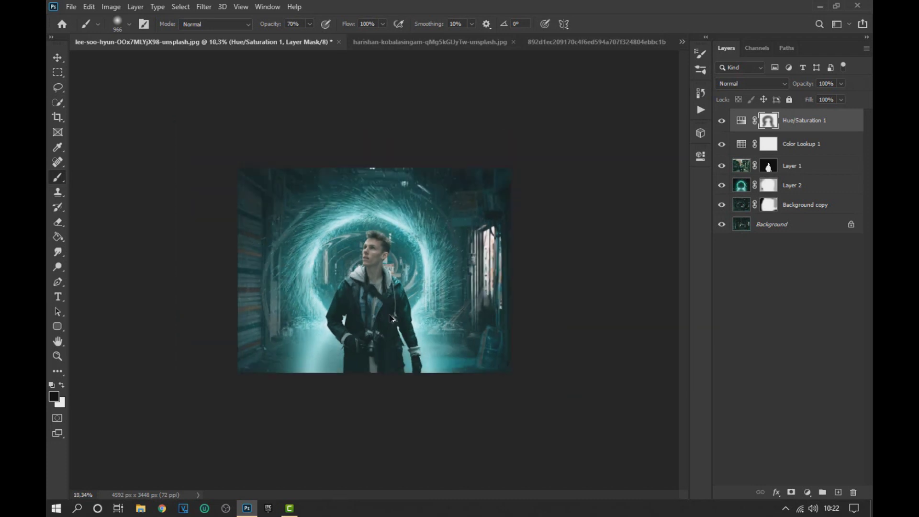
Add a second Color Lookup adjustment on top using the Kodak 5205 Fuji 3510 (by Adobe) LUT.
key("v")
left_click(809, 492)
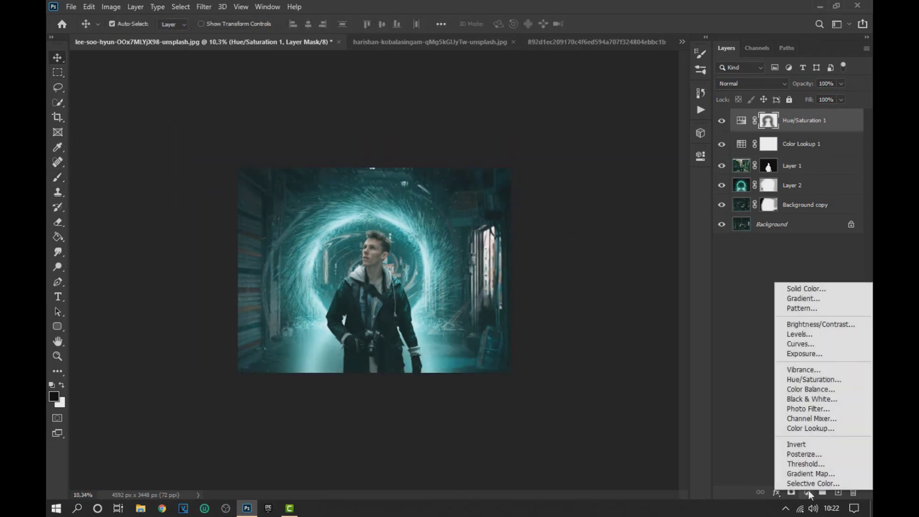
left_click(820, 427)
left_click(656, 191)
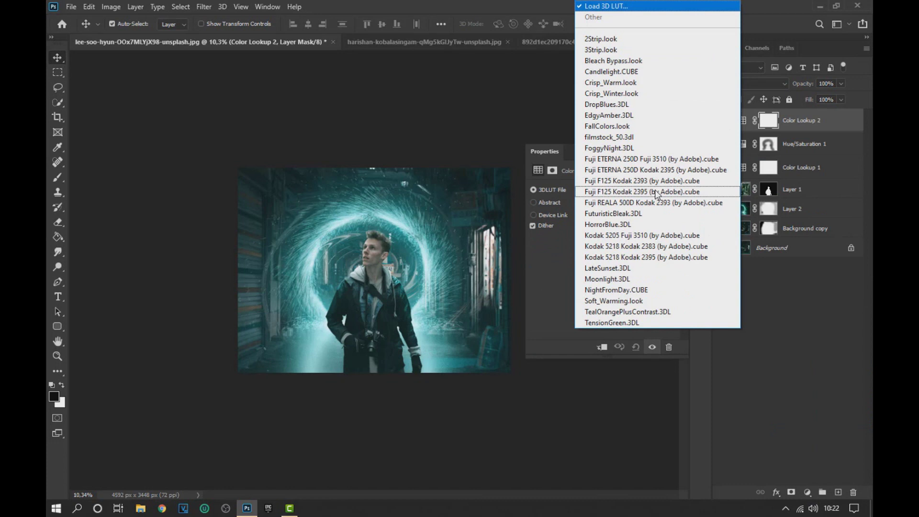
left_click(637, 236)
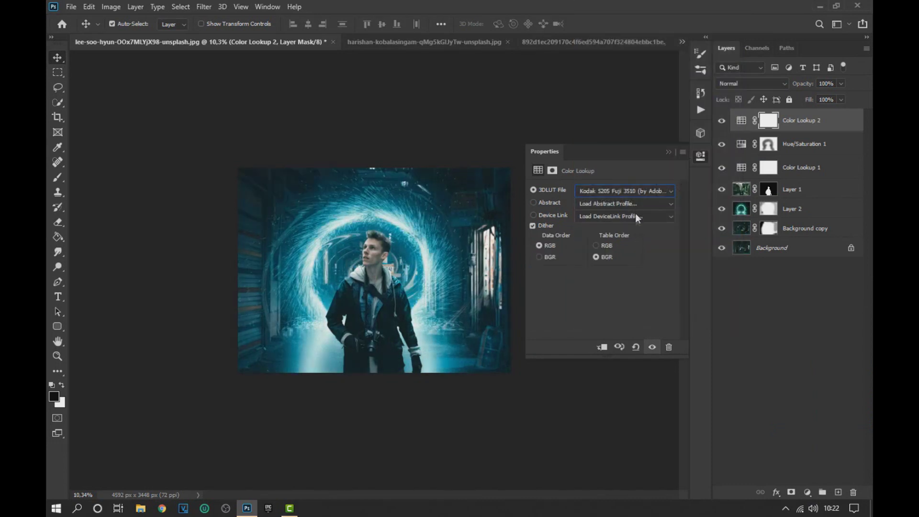
left_click(669, 152)
Lower the second Color Lookup's opacity to 64% and compare the image with the adjustment hidden and shown.
scroll(463, 398, "up", 3)
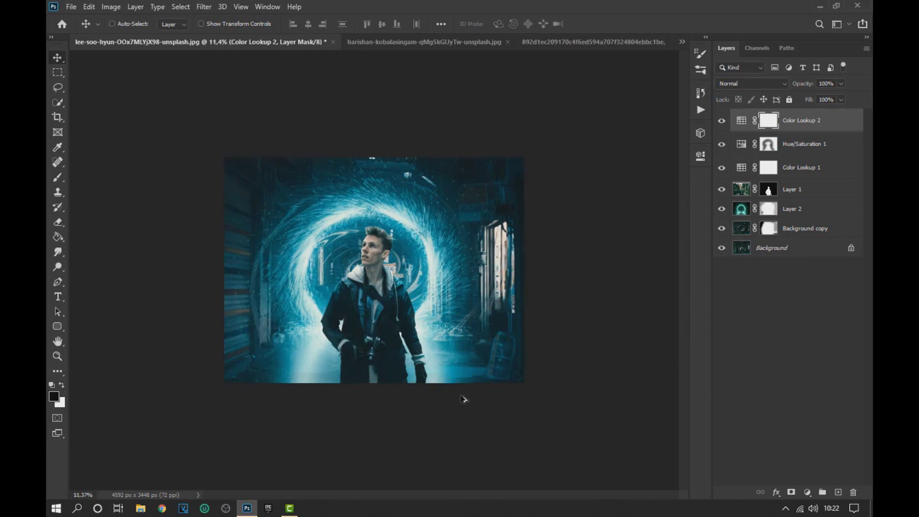
key("ctrl")
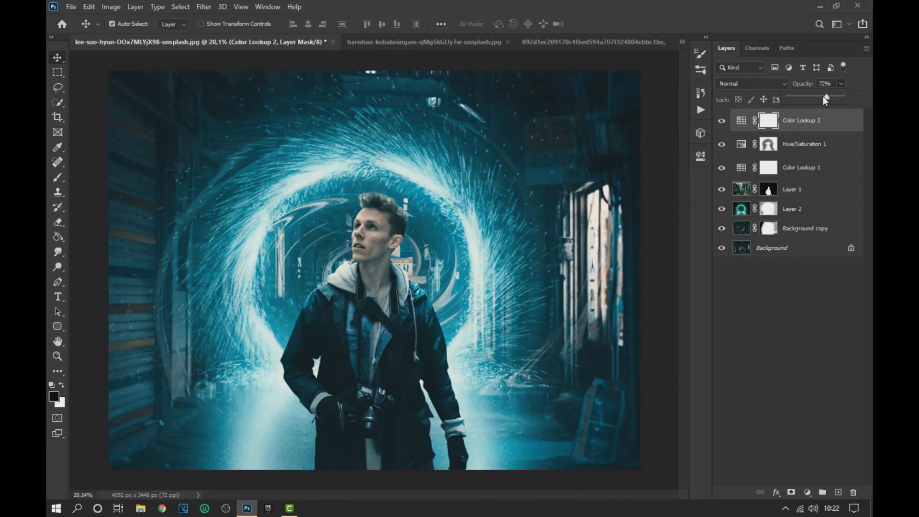
left_click_drag(820, 96, 824, 95)
left_click(722, 122)
left_click(722, 122)
Set the second Color Lookup to Overlay at 35% opacity, compare the image with and without it, and deselect all layers.
left_click(764, 83)
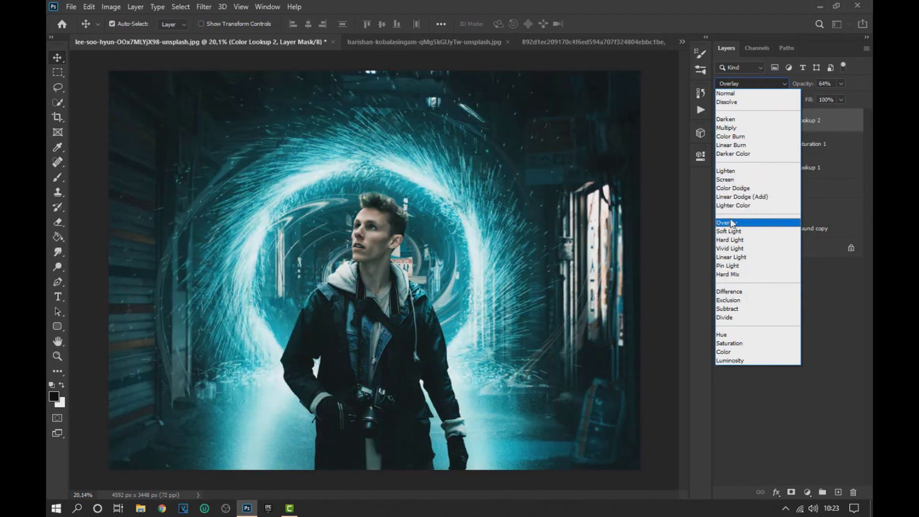
left_click(733, 222)
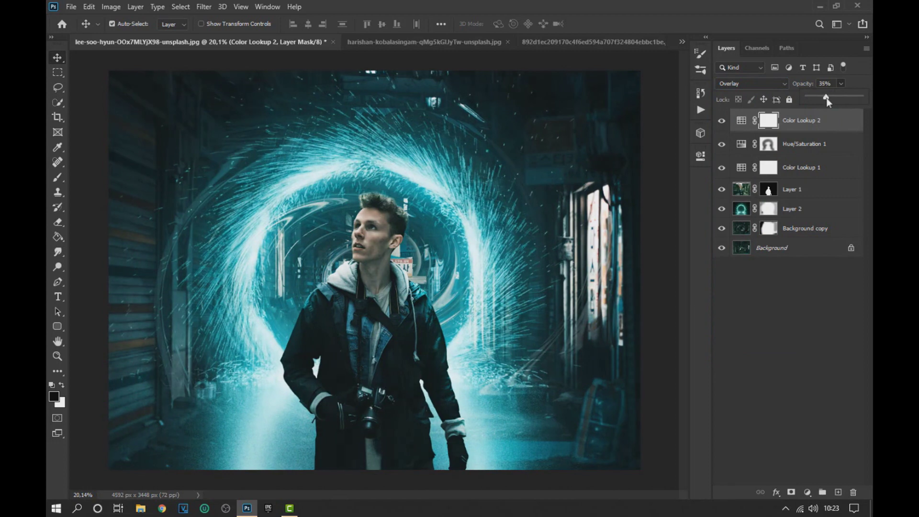
left_click(722, 122)
left_click(722, 122)
key("ctrl+minus")
key("ctrl+minus")
key("ctrl+minus")
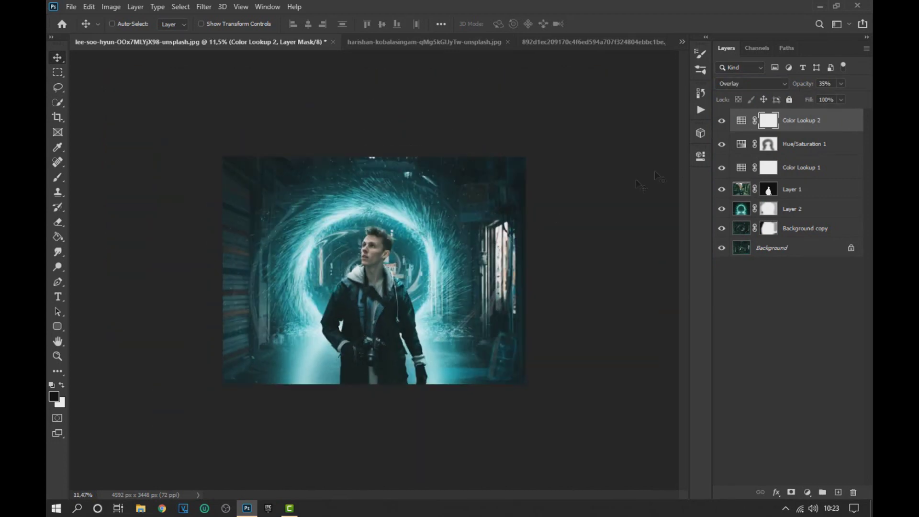
left_click(722, 126)
left_click(722, 125)
left_click(841, 84)
left_click(778, 293)
left_click(777, 293)
Transform Layer 1 to shift the masked man slightly left, towards the centre of the portal ring.
scroll(374, 390, "up", 3)
scroll(372, 389, "up", 5)
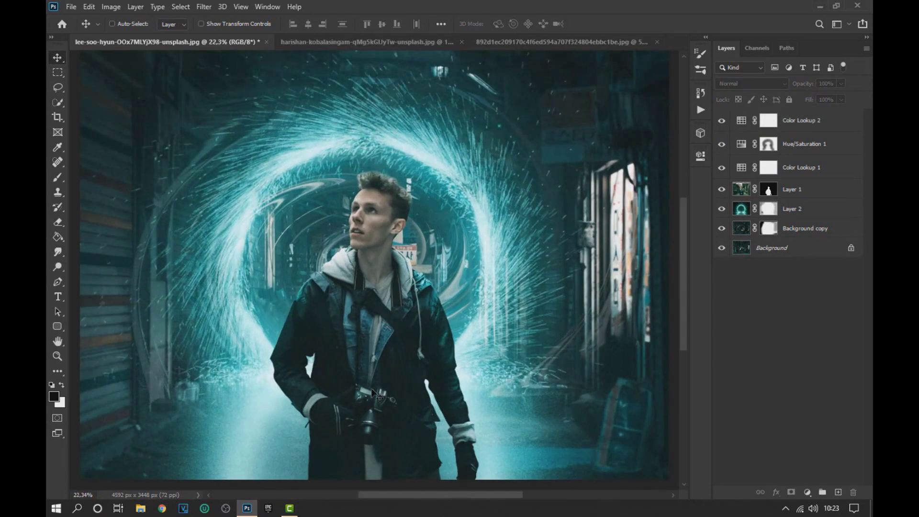
left_click(750, 190)
left_click_drag(383, 321, 378, 323)
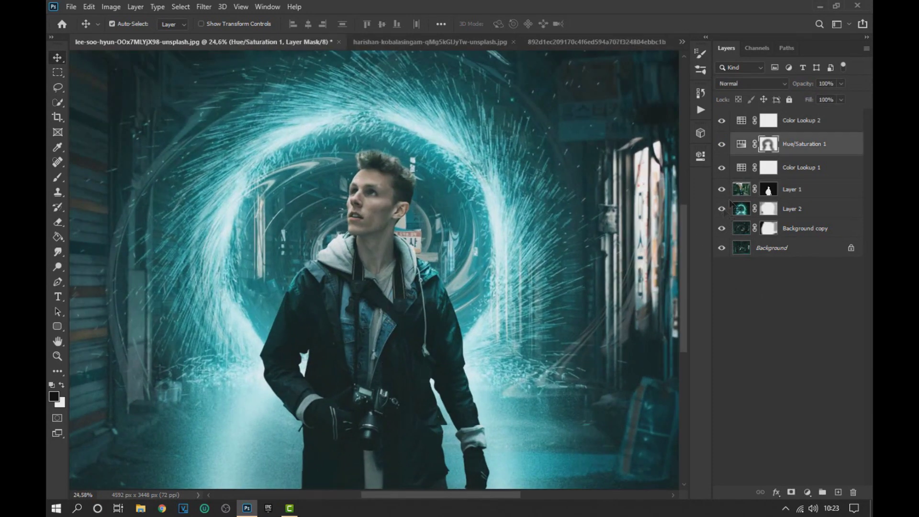
left_click(741, 191)
left_click_drag(668, 222, 582, 242)
key("ctrl+t")
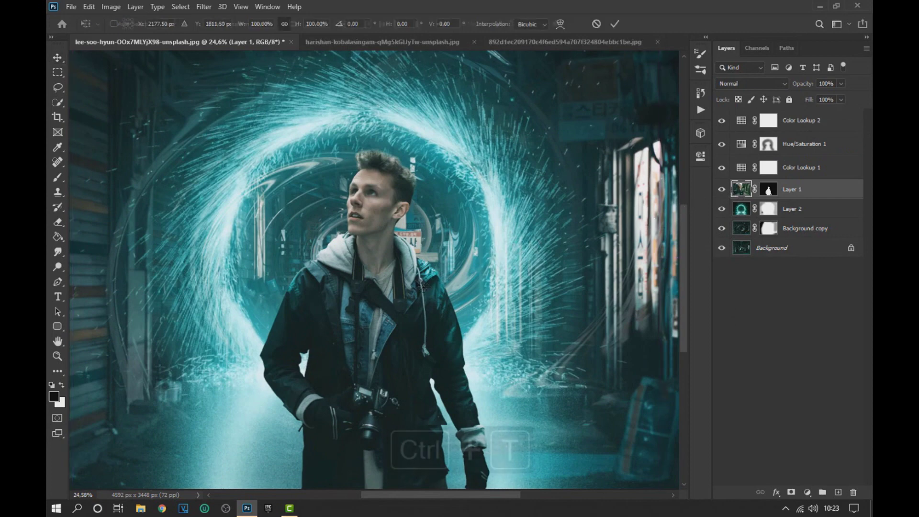
scroll(390, 314, "down", 1)
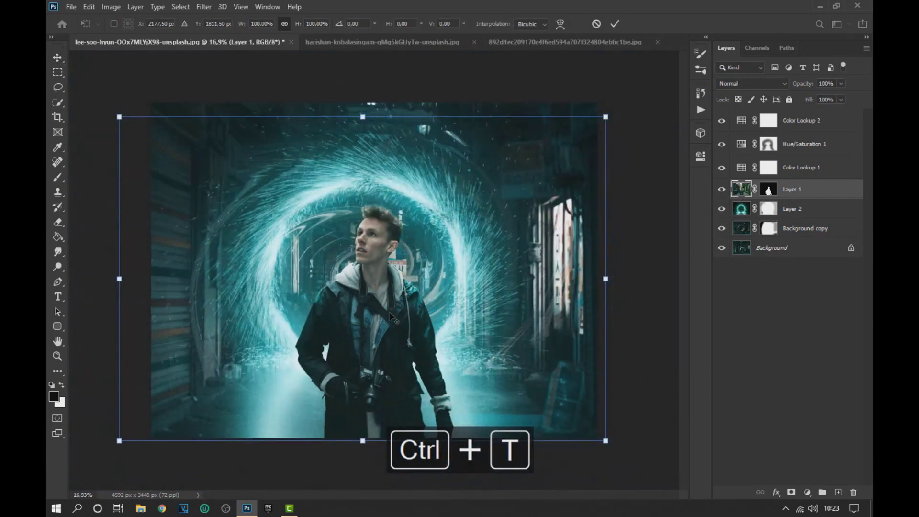
left_click_drag(386, 317, 374, 313)
left_click(55, 59)
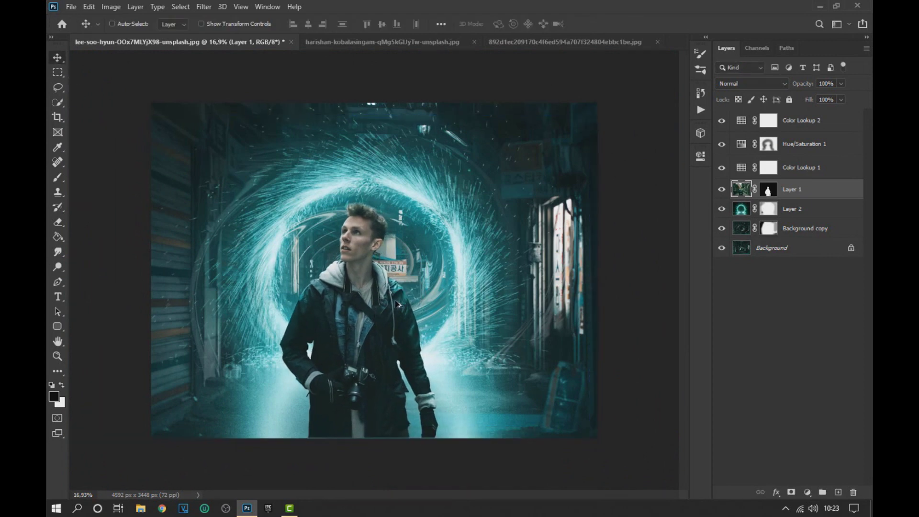
Lower the Color Lookup 2 adjustment's opacity to 26%.
scroll(400, 301, "down", 4)
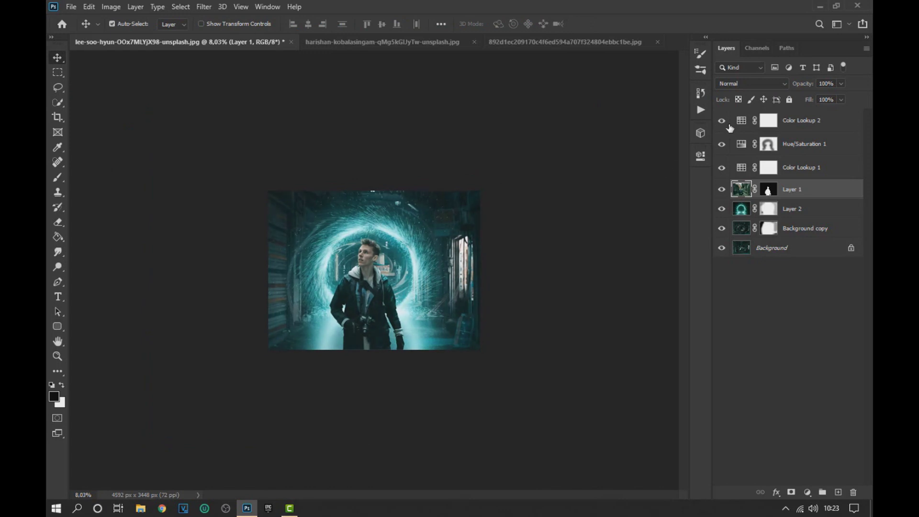
left_click(770, 120)
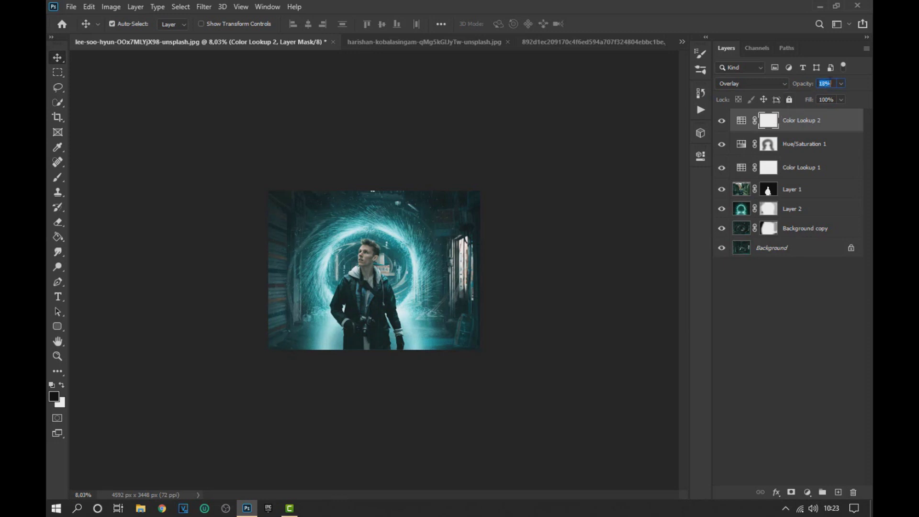
left_click(819, 122)
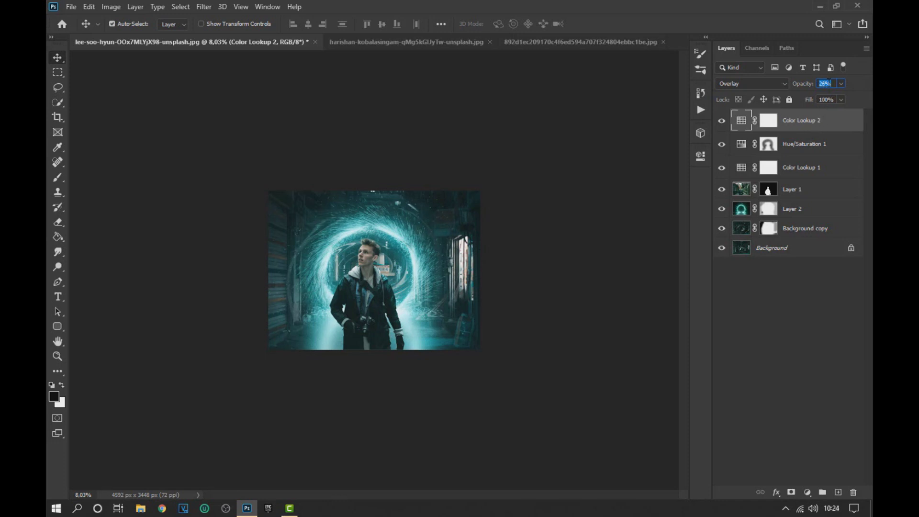
Stamp all visible layers into a new merged layer above Color Lookup 2.
left_click(794, 265)
left_click(803, 140)
left_click(801, 128)
key("ctrl+shift+alt+e")
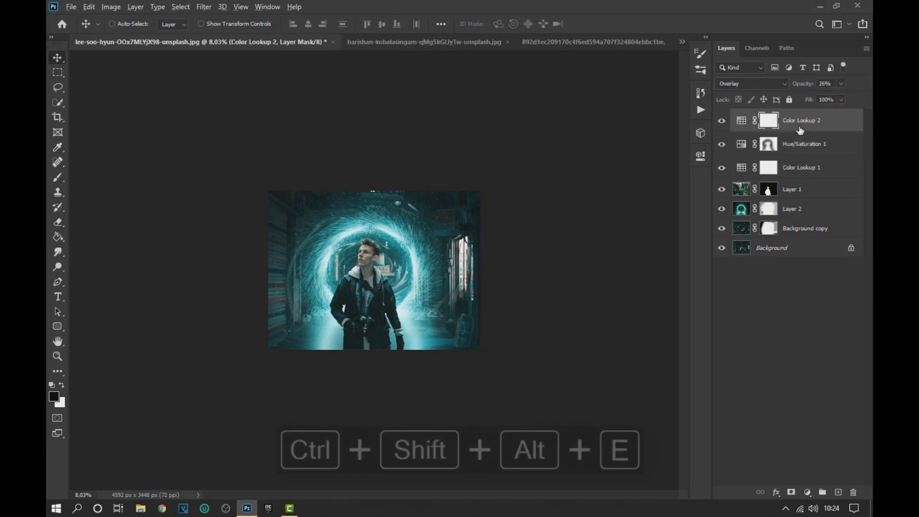
Apply Camera Raw basic adjustments to the merged layer: Temperature -10, Tint -5, Exposure +0.20, Shadows -15 and Whites +5.
scroll(424, 232, "up", 7)
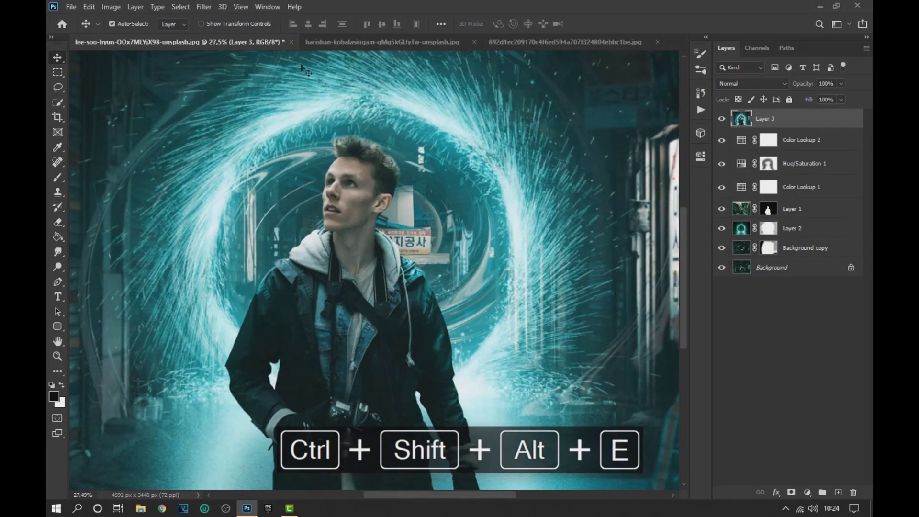
left_click(205, 8)
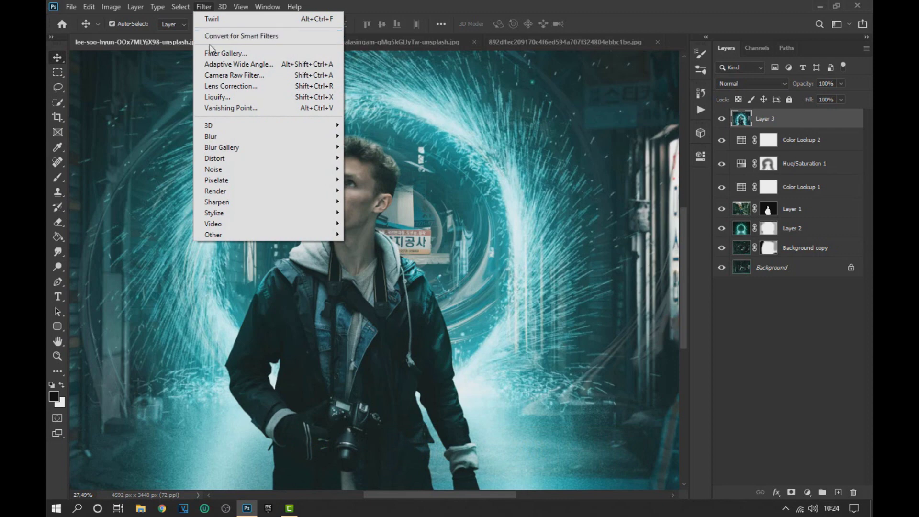
left_click(253, 75)
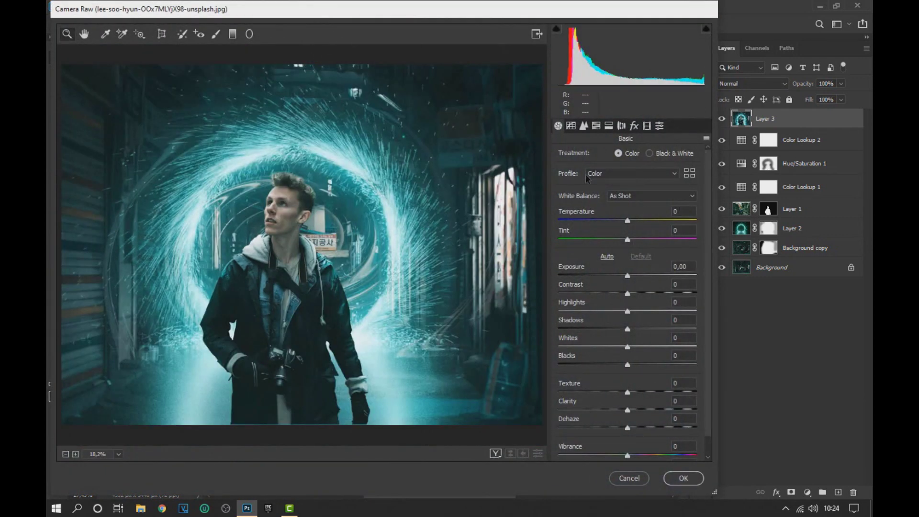
left_click_drag(629, 223, 623, 242)
left_click_drag(627, 276, 631, 278)
mouse_move(628, 330)
left_mouse_down()
mouse_move(618, 330)
mouse_move(631, 347)
left_mouse_up()
scroll(638, 374, "down", 1)
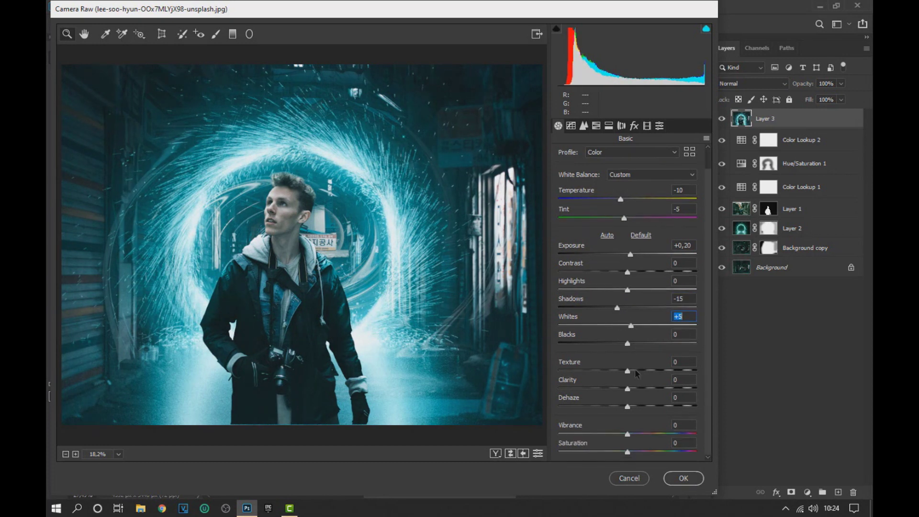
Set Camera Raw's Luminance noise reduction to 44 for the merged layer.
left_click(584, 126)
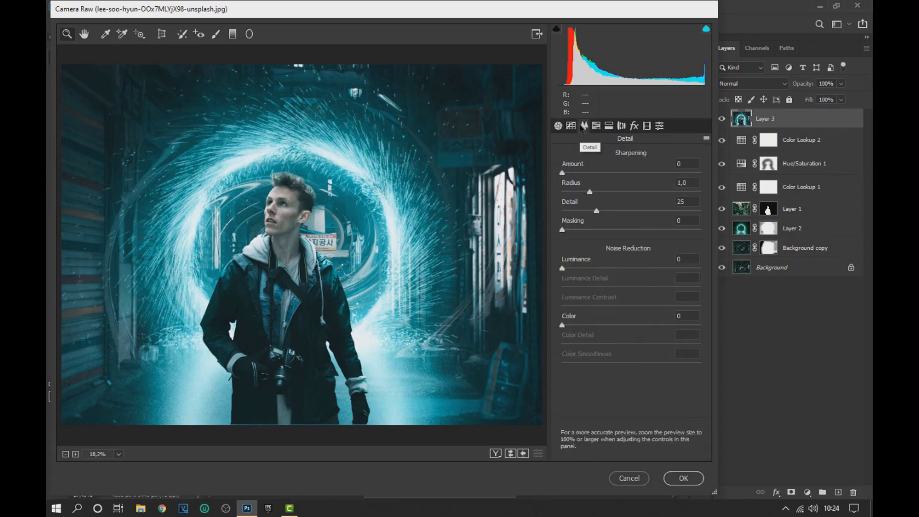
left_click_drag(564, 270, 624, 272)
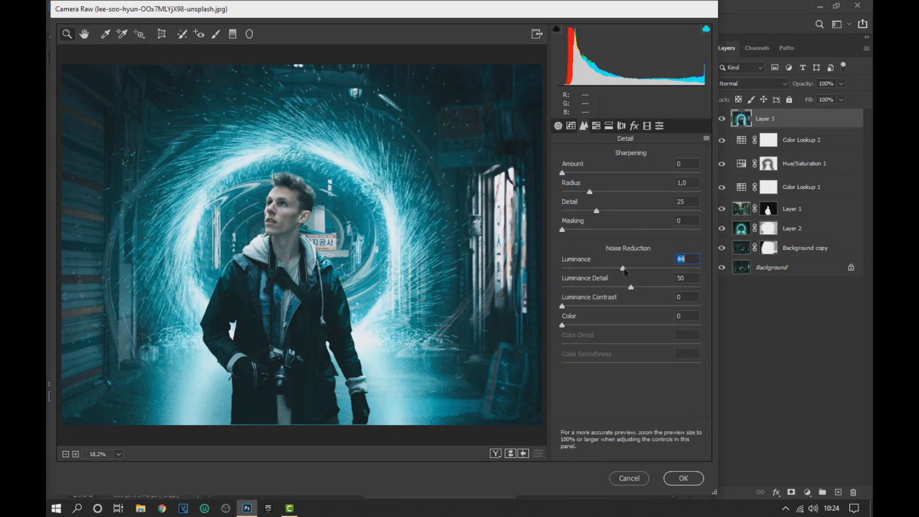